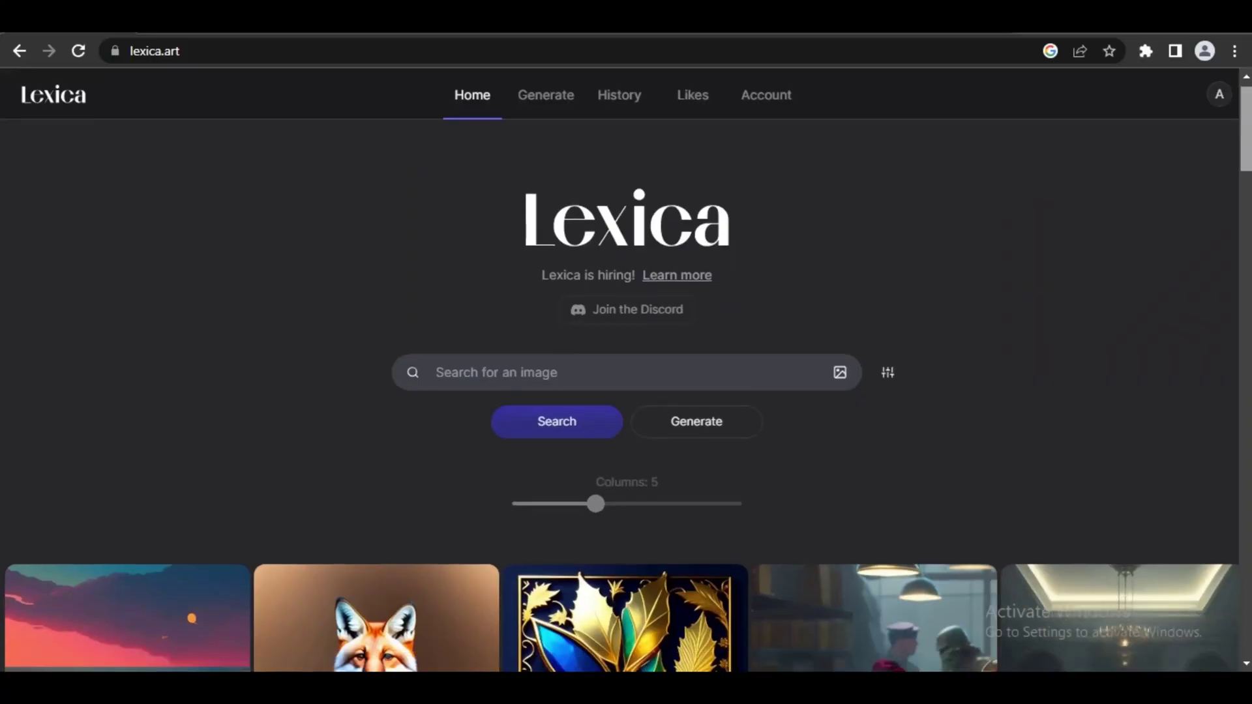
scroll(627, 392, "down", 5)
scroll(626, 392, "down", 5)
scroll(626, 391, "down", 5)
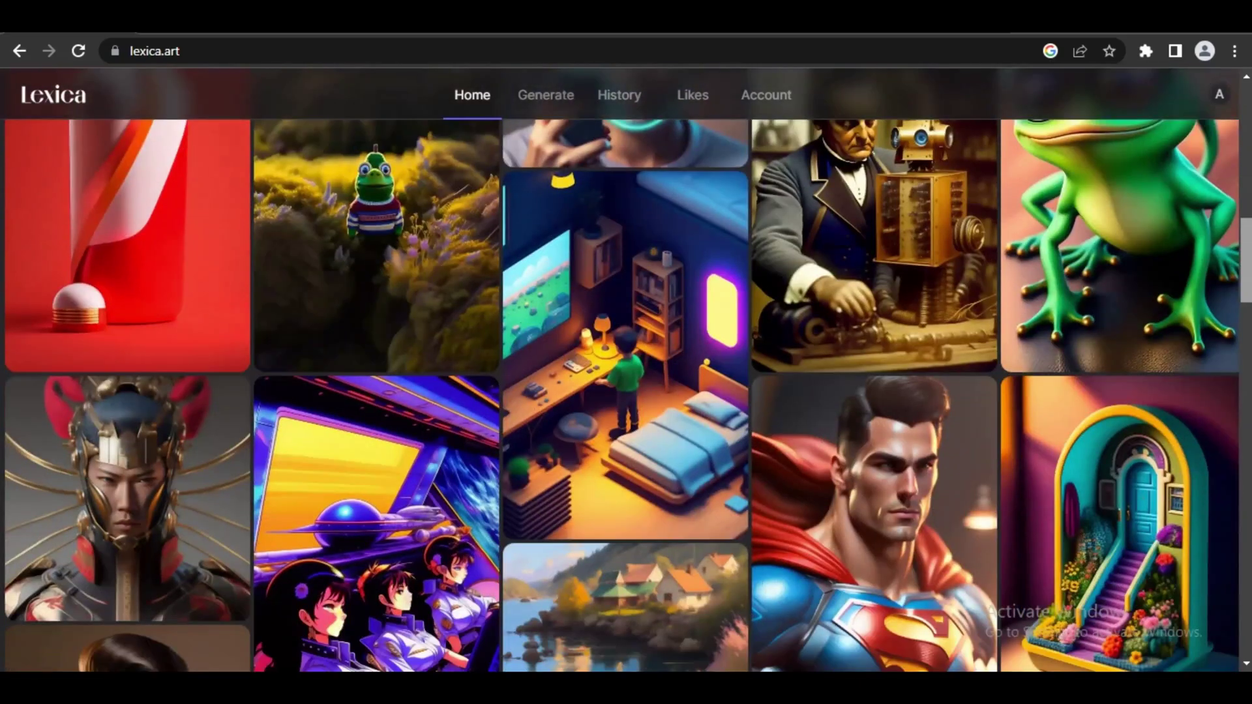
scroll(627, 392, "down", 2)
scroll(626, 392, "down", 4)
scroll(626, 391, "down", 4)
scroll(627, 392, "down", 3)
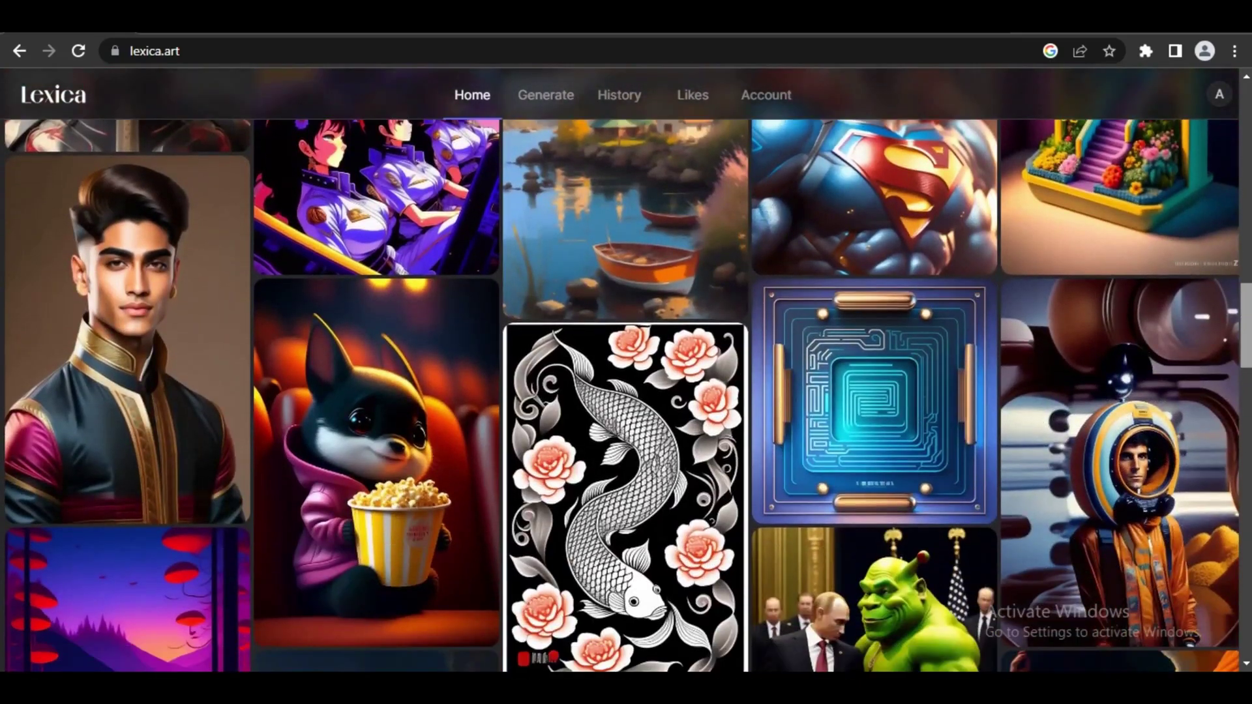
scroll(627, 392, "down", 5)
scroll(626, 392, "up", 2)
scroll(626, 391, "up", 5)
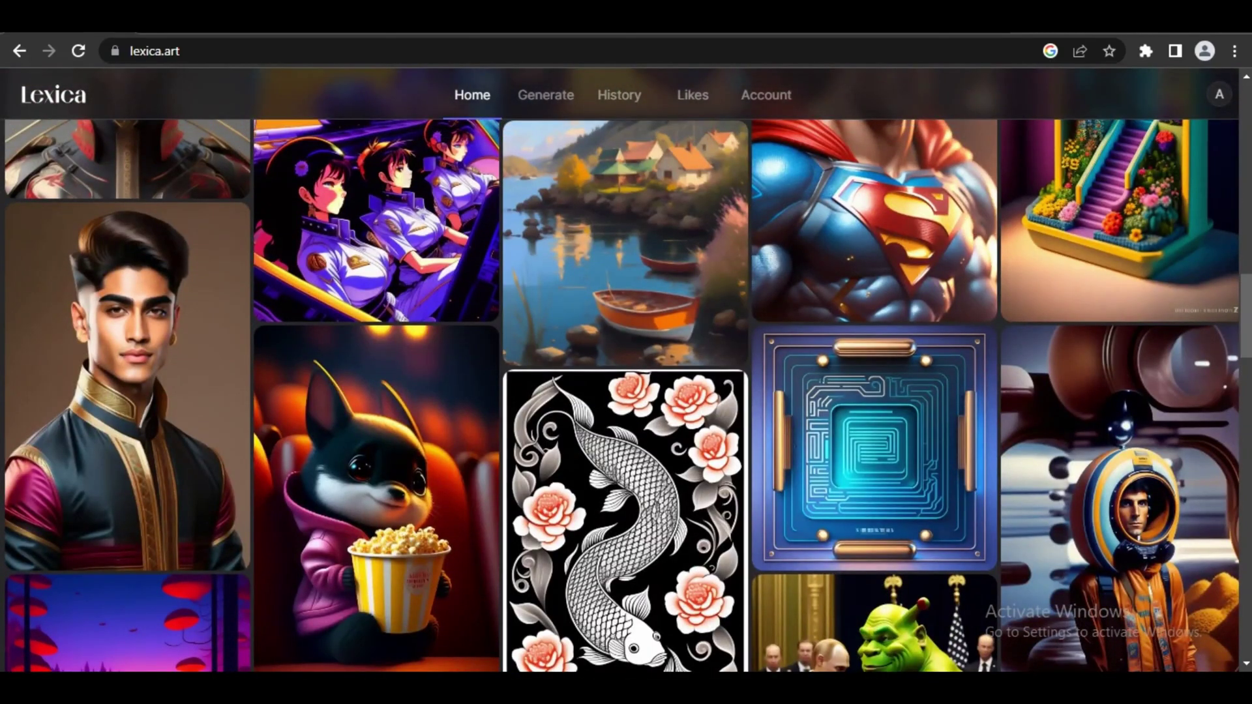
- Preview the bat-with-popcorn image's variants, then search Lexica for a 22-year-old blonde woman photo
left_click(377, 440)
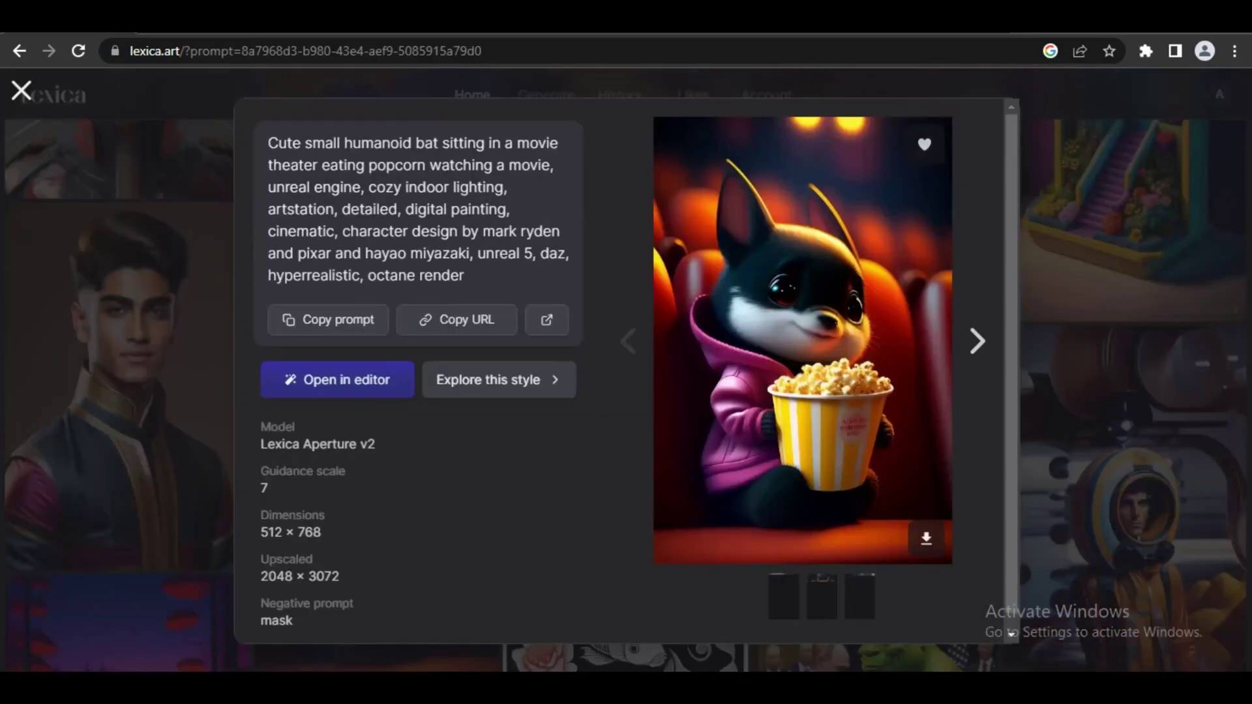
key("Right")
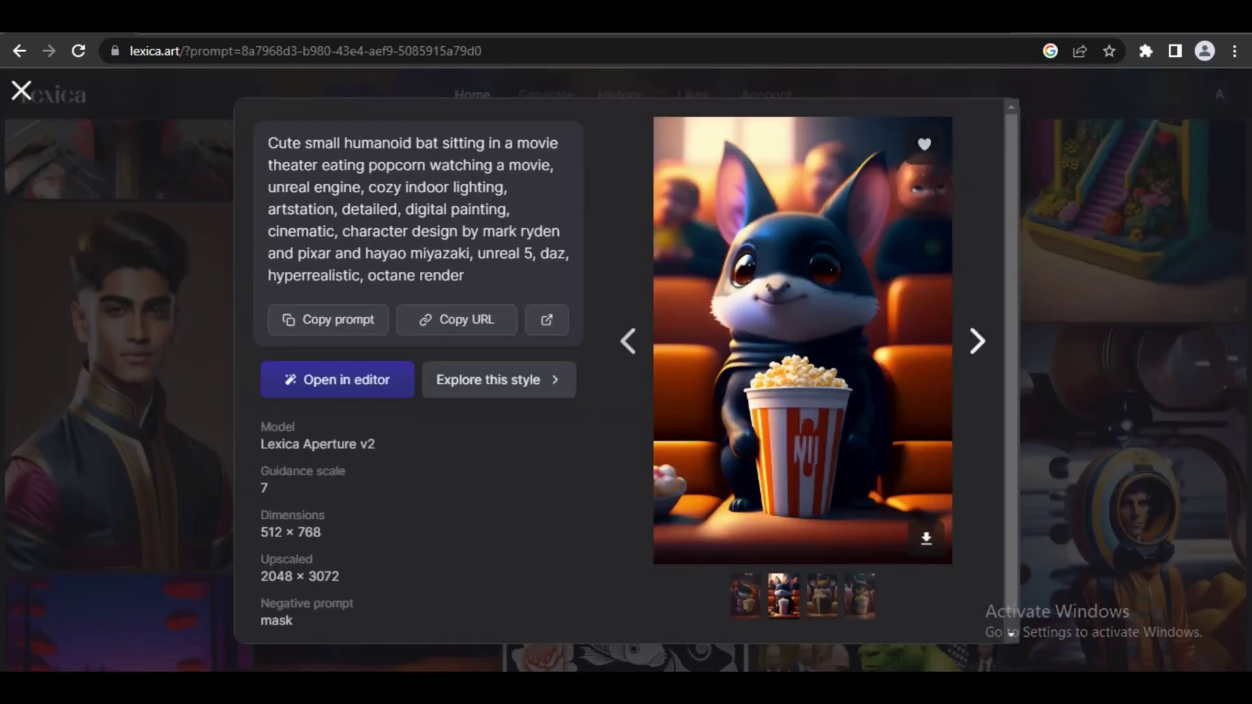
key("Right")
key("Right")
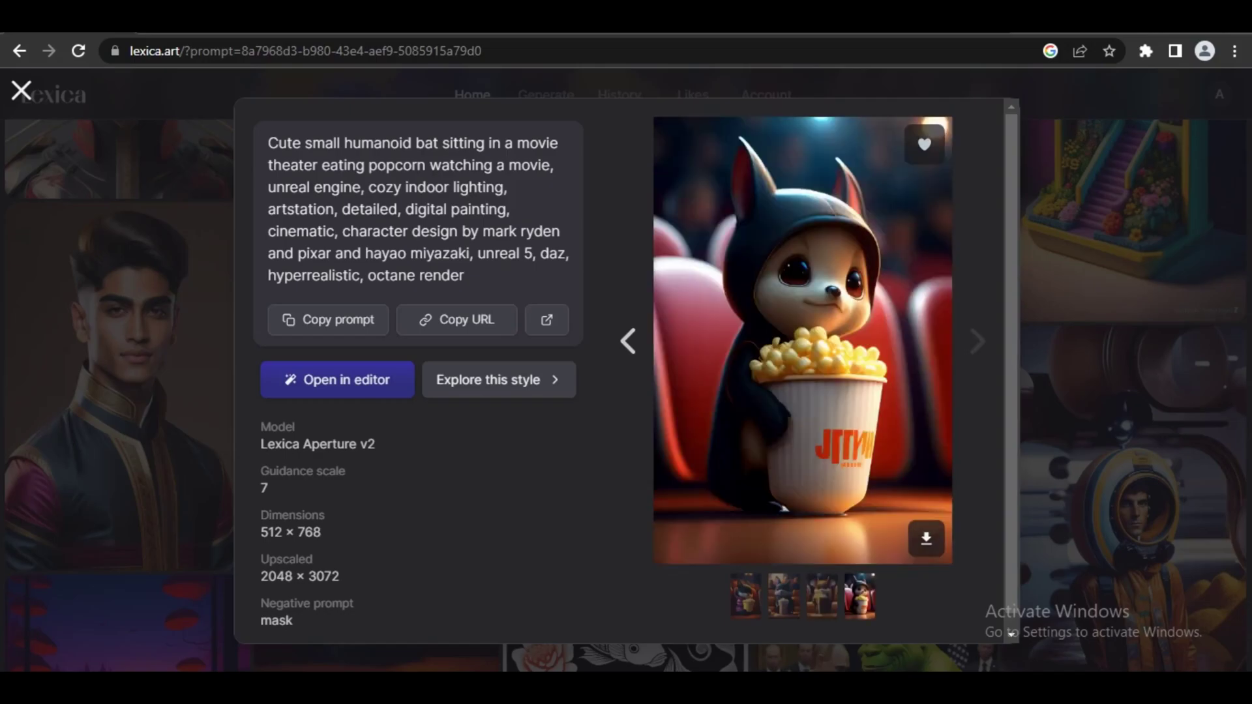
key("Escape")
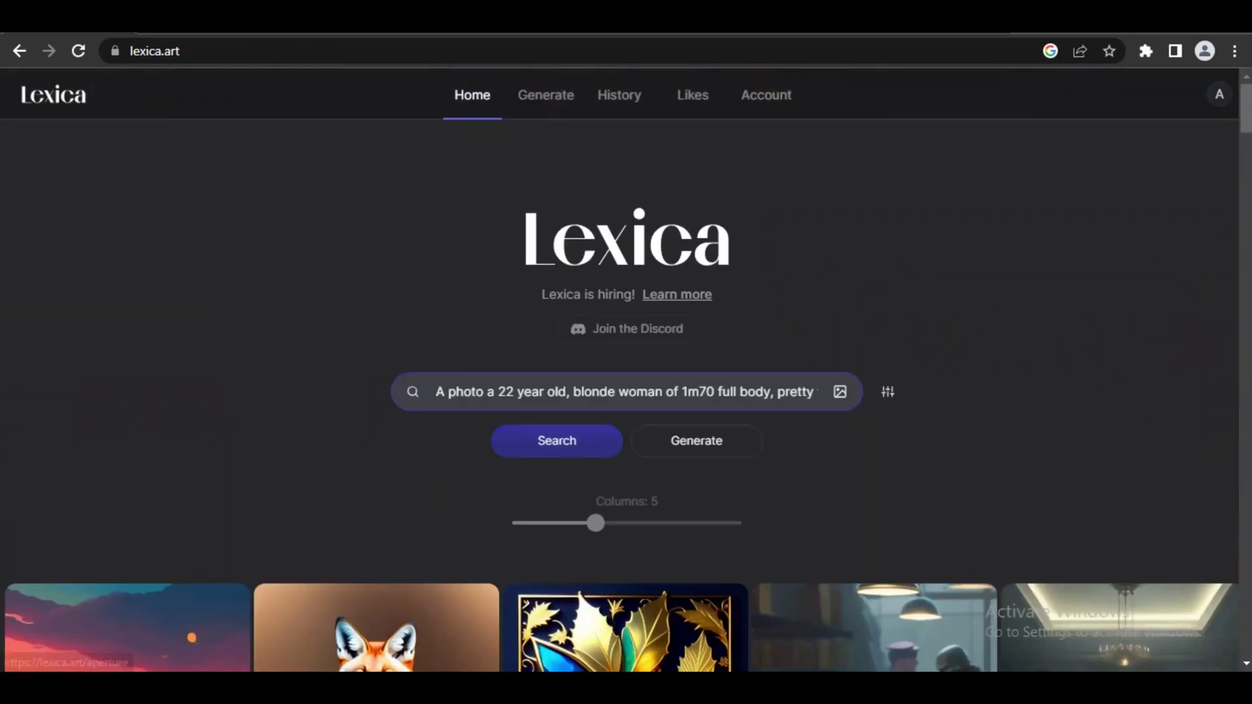
key("Return")
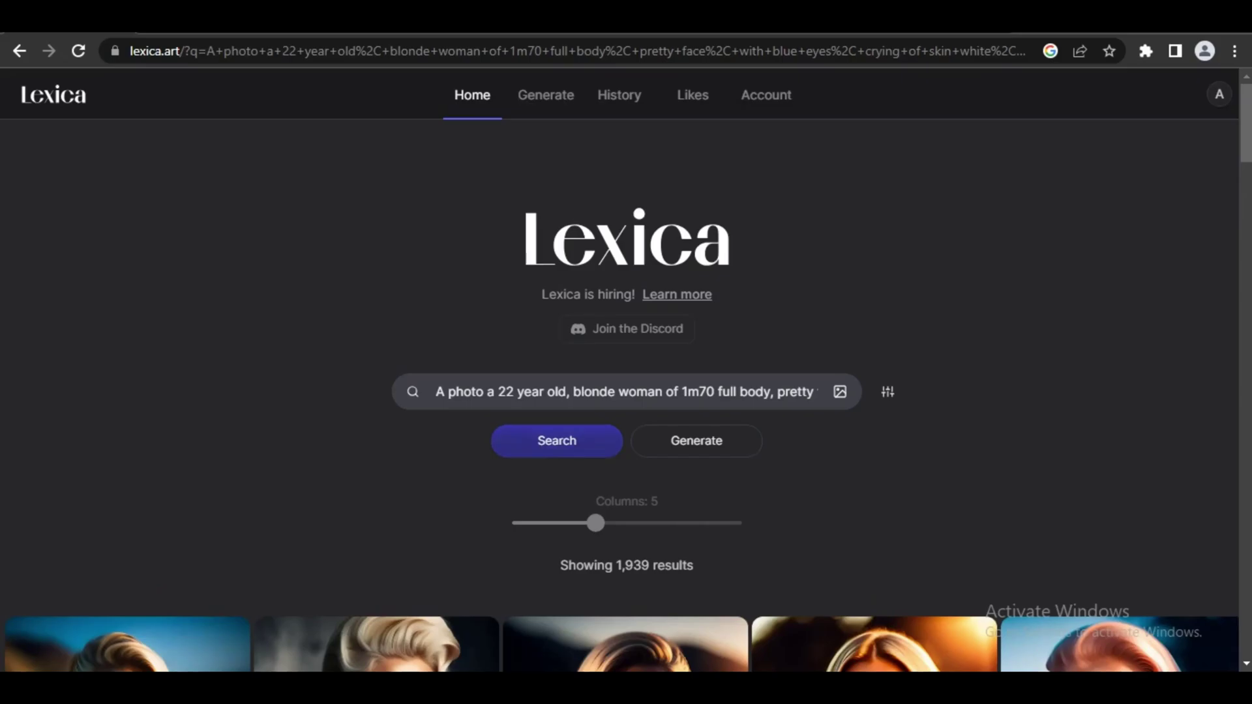
scroll(627, 392, "down", 2)
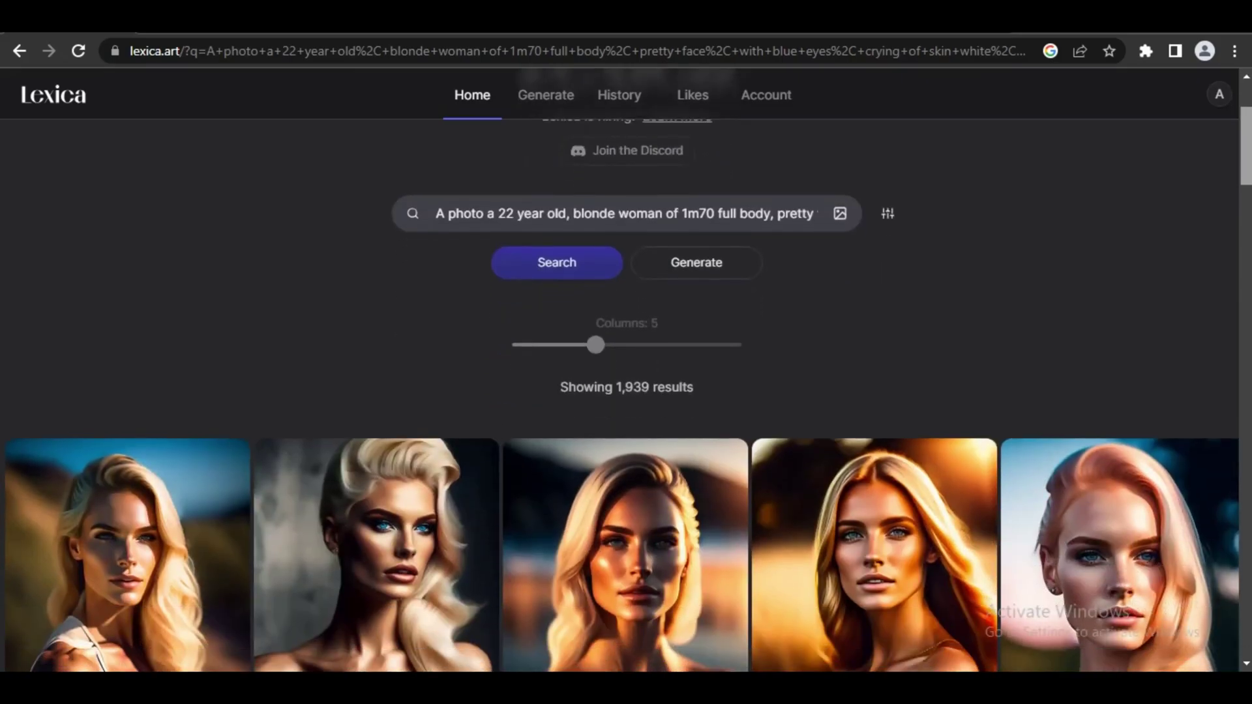
scroll(626, 392, "down", 2)
scroll(626, 392, "down", 1)
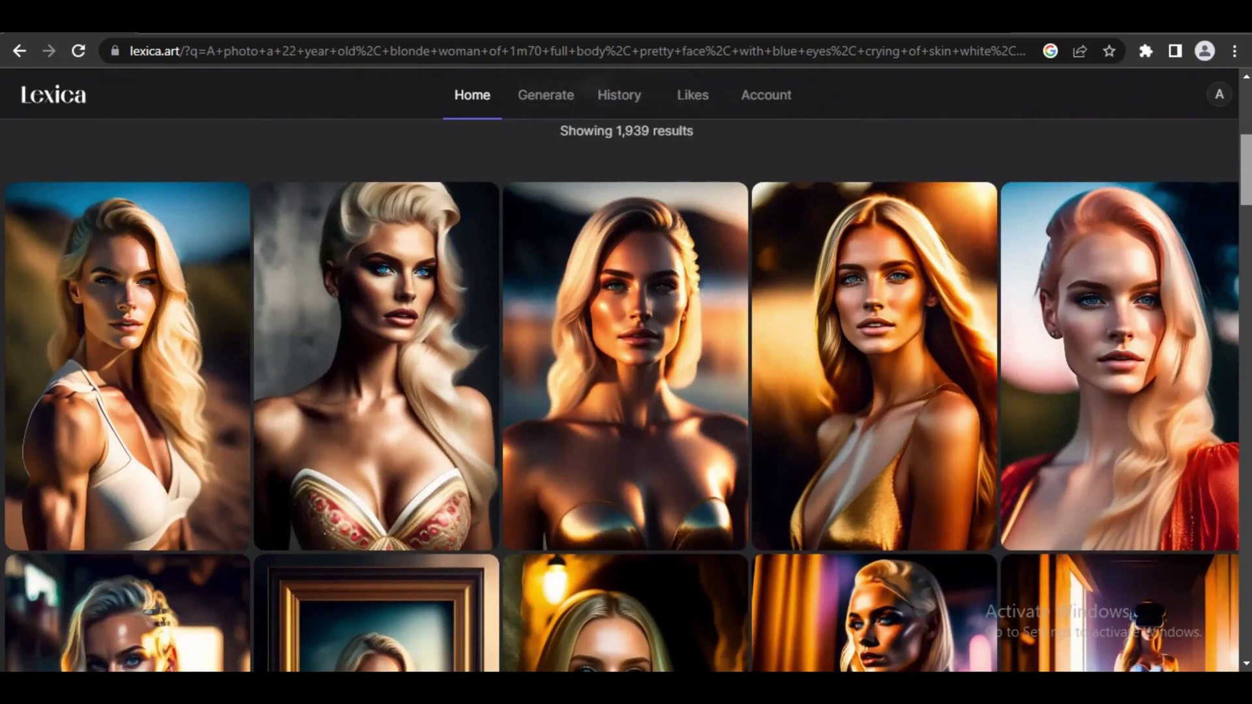
scroll(870, 294, "down", 3)
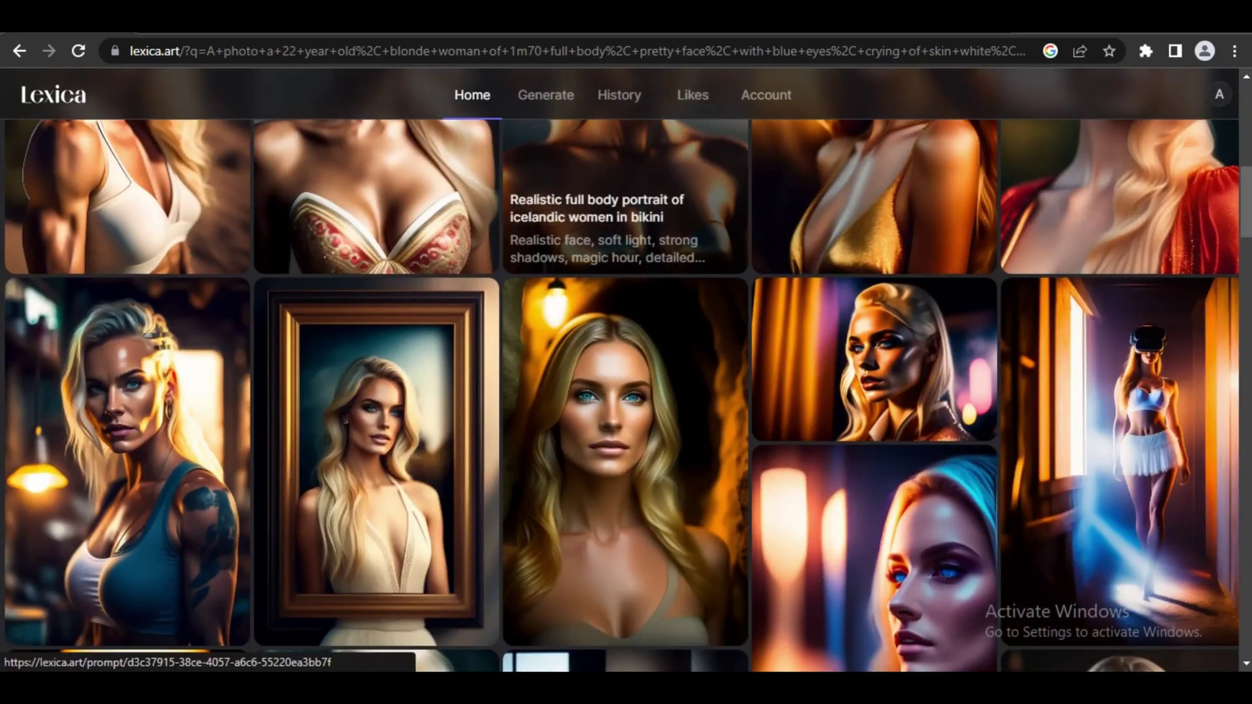
- Load the Icelandic full-body portrait's prompt into the generator and bring up the image's save options
left_click(626, 196)
left_click(345, 313)
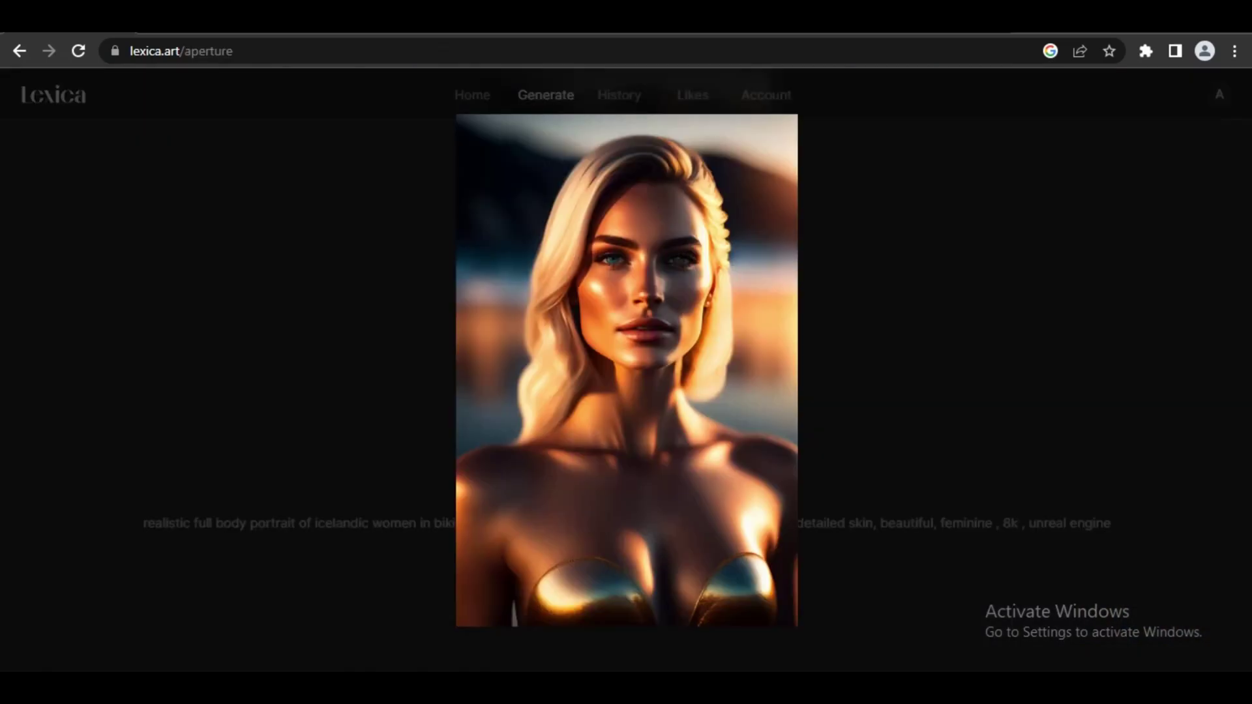
right_click(534, 288)
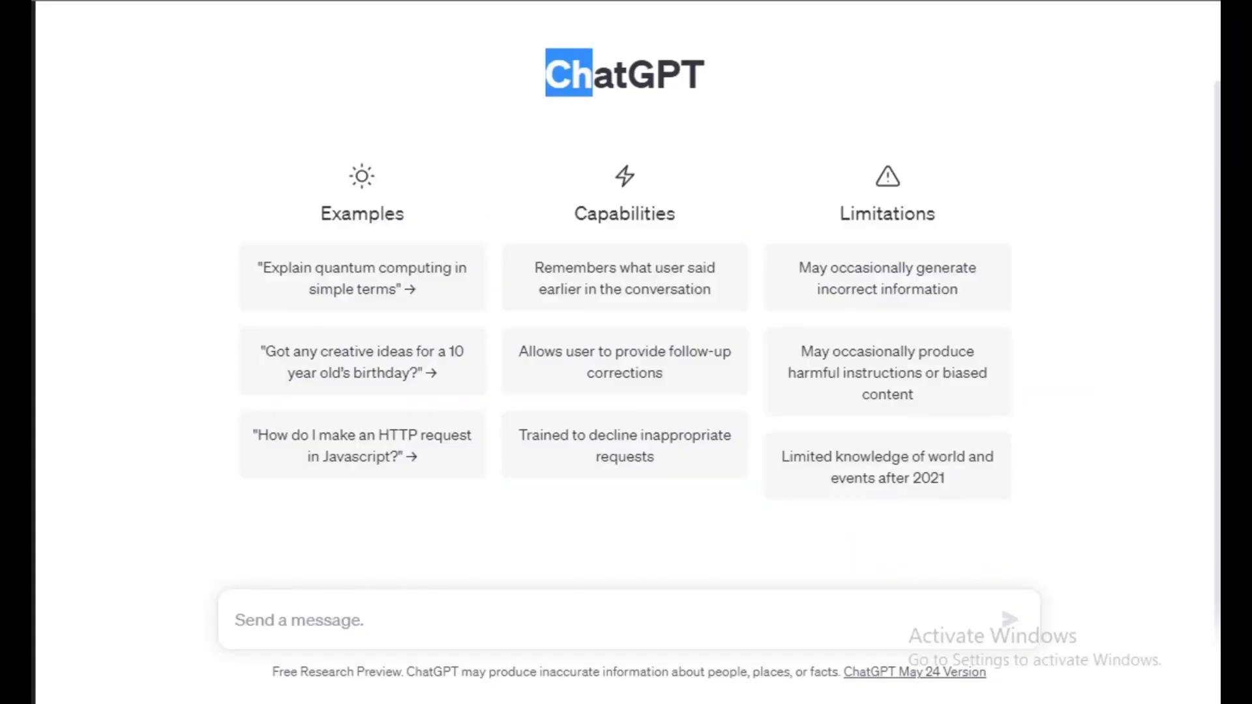
- Paste the prepared Luna YouTube avatar script request into a new ChatGPT message and send it
left_click(392, 620)
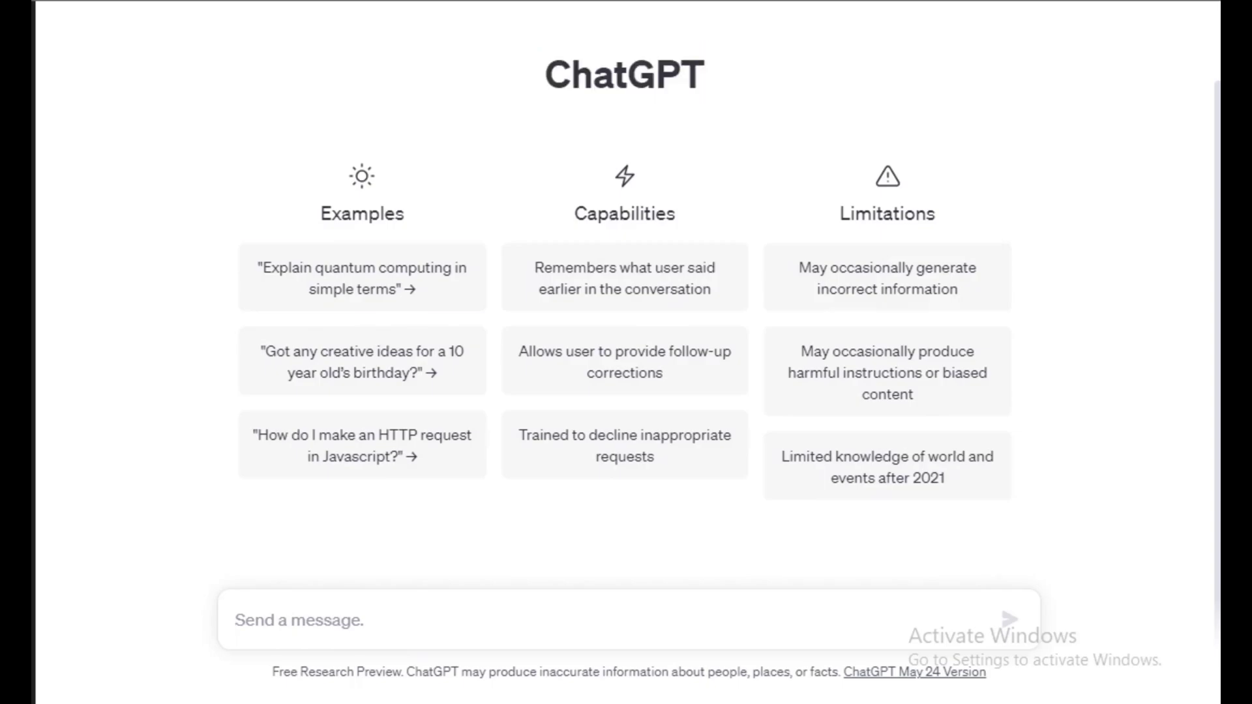
type("You are an AI generated avatar who is making video for a youtube channel. Your name is luna. Write a script for your video where you will be teaching how to generate their own avatar by using AI tools")
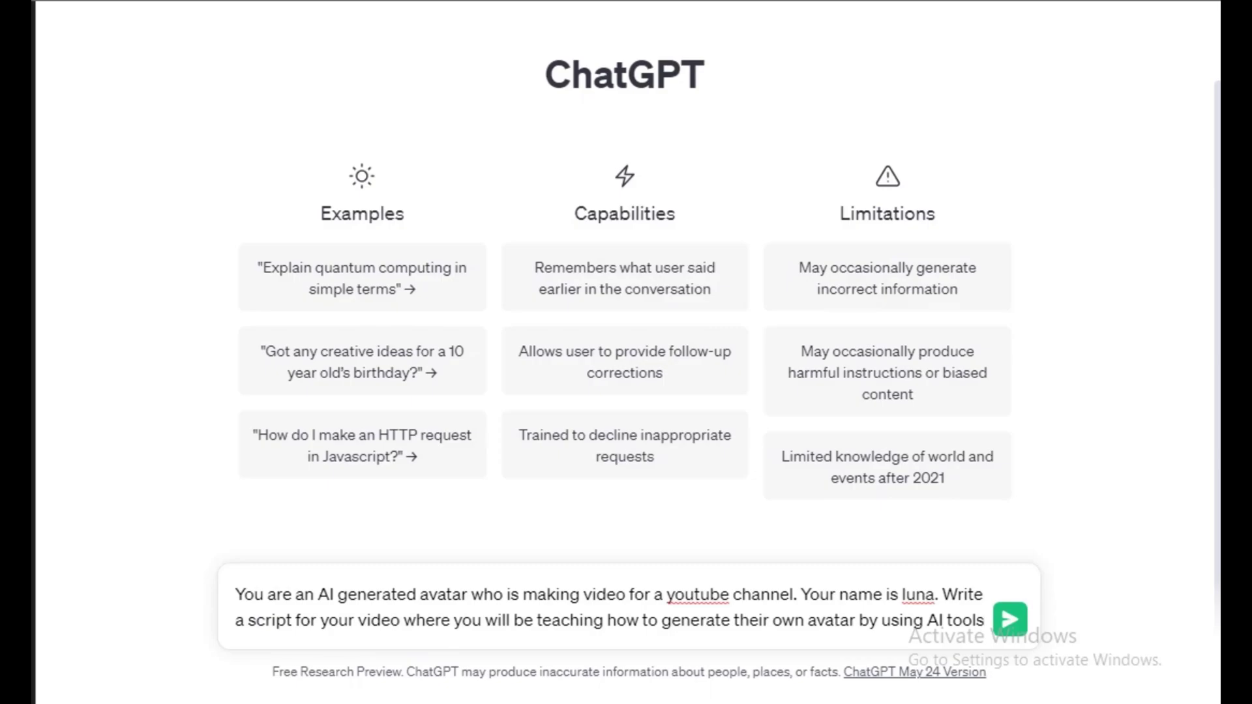
key("Return")
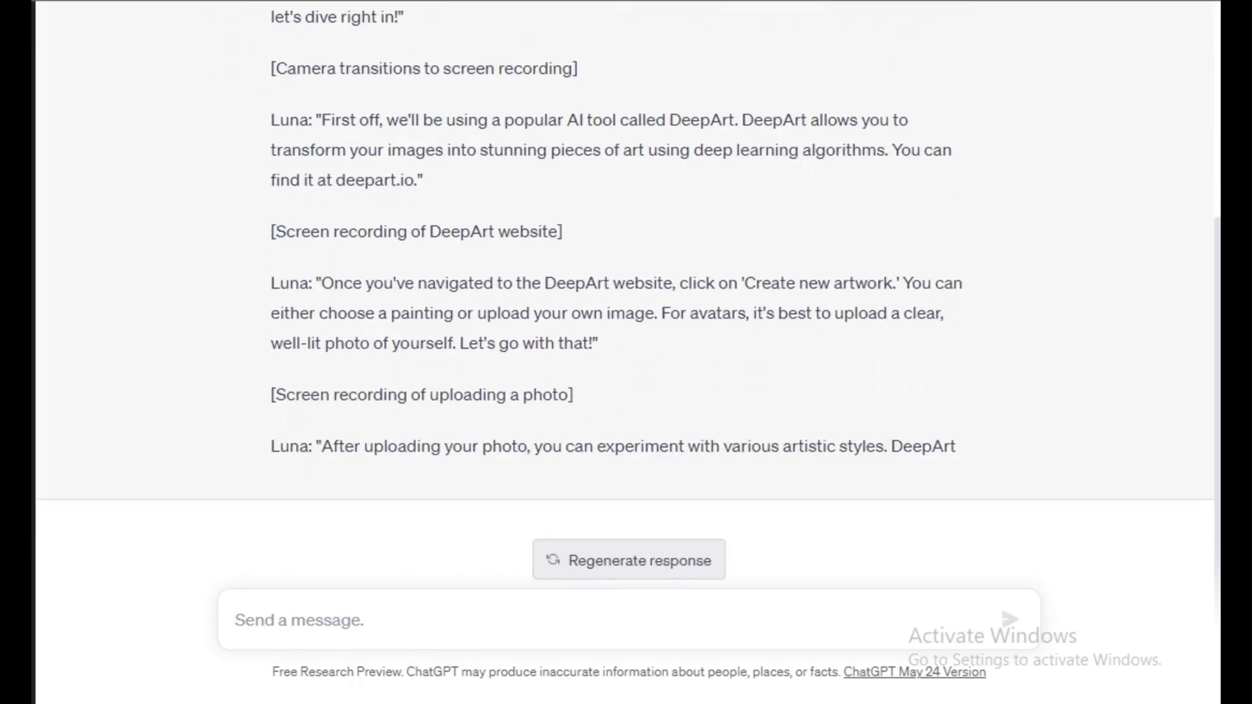
scroll(627, 294, "up", 5)
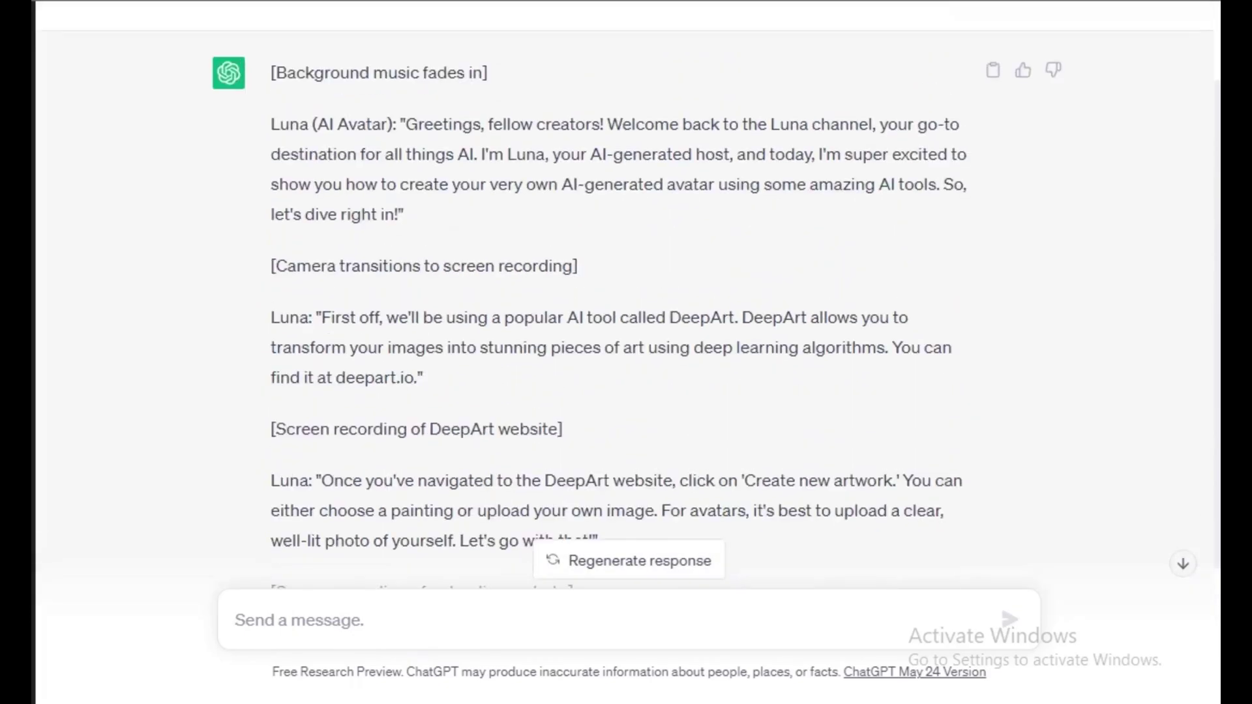
scroll(626, 294, "up", 2)
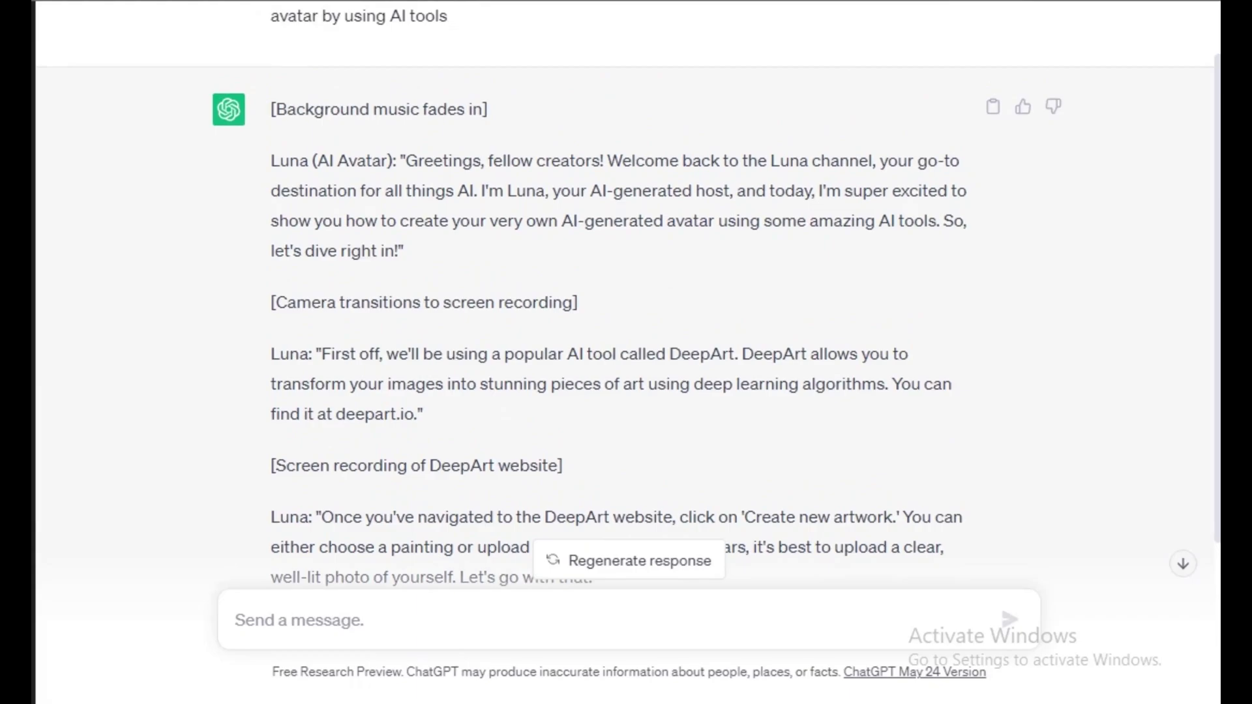
- Select and copy Luna's opening greeting paragraph from the ChatGPT script
left_click_drag(405, 161, 403, 250)
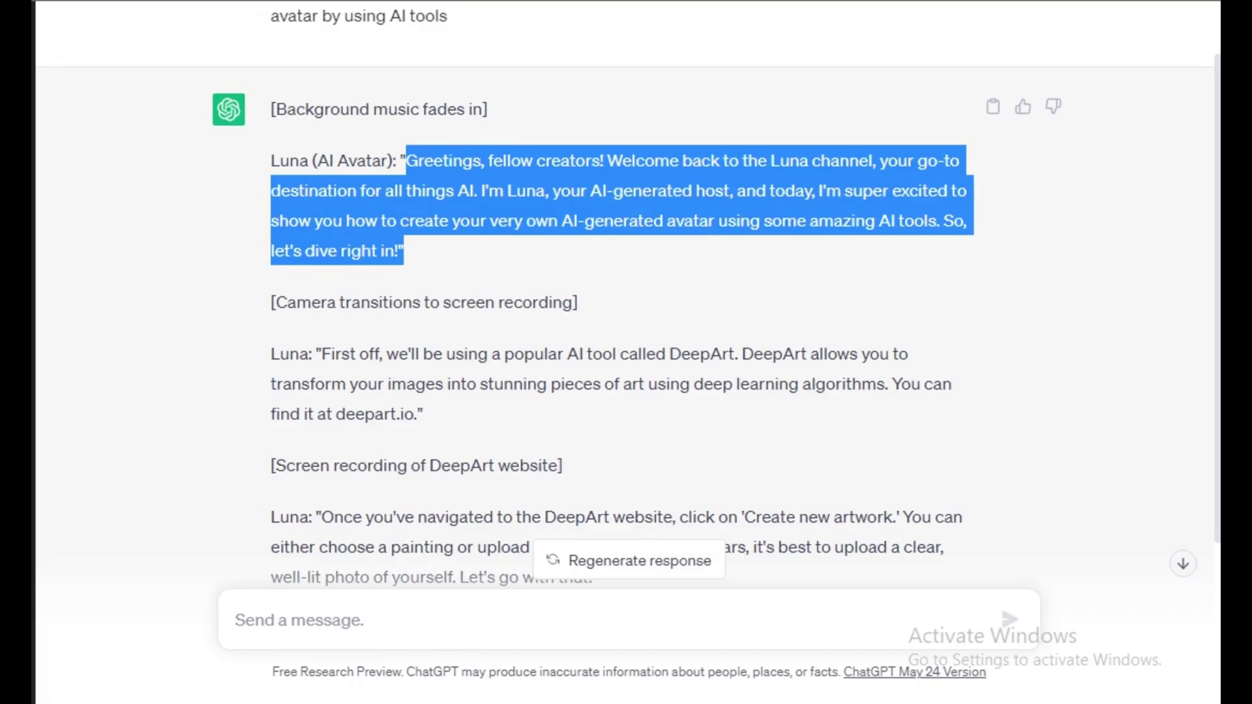
right_click(307, 214)
left_click(352, 234)
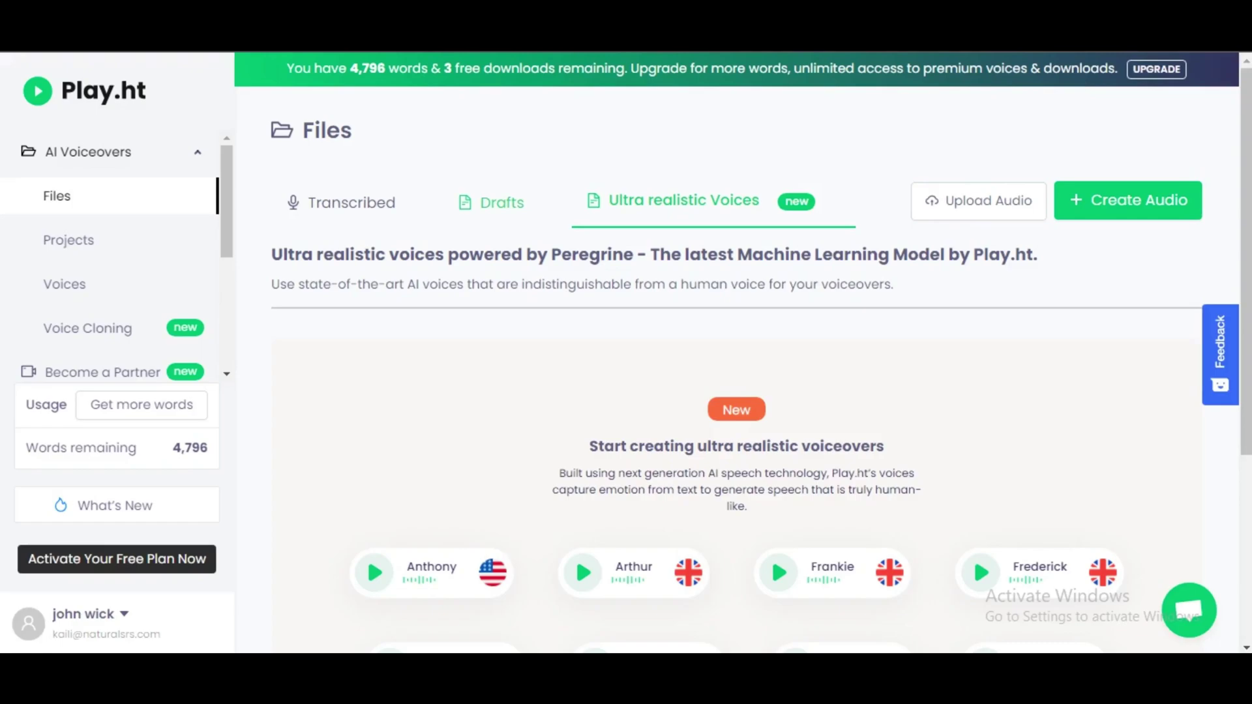
scroll(974, 555, "down", 1)
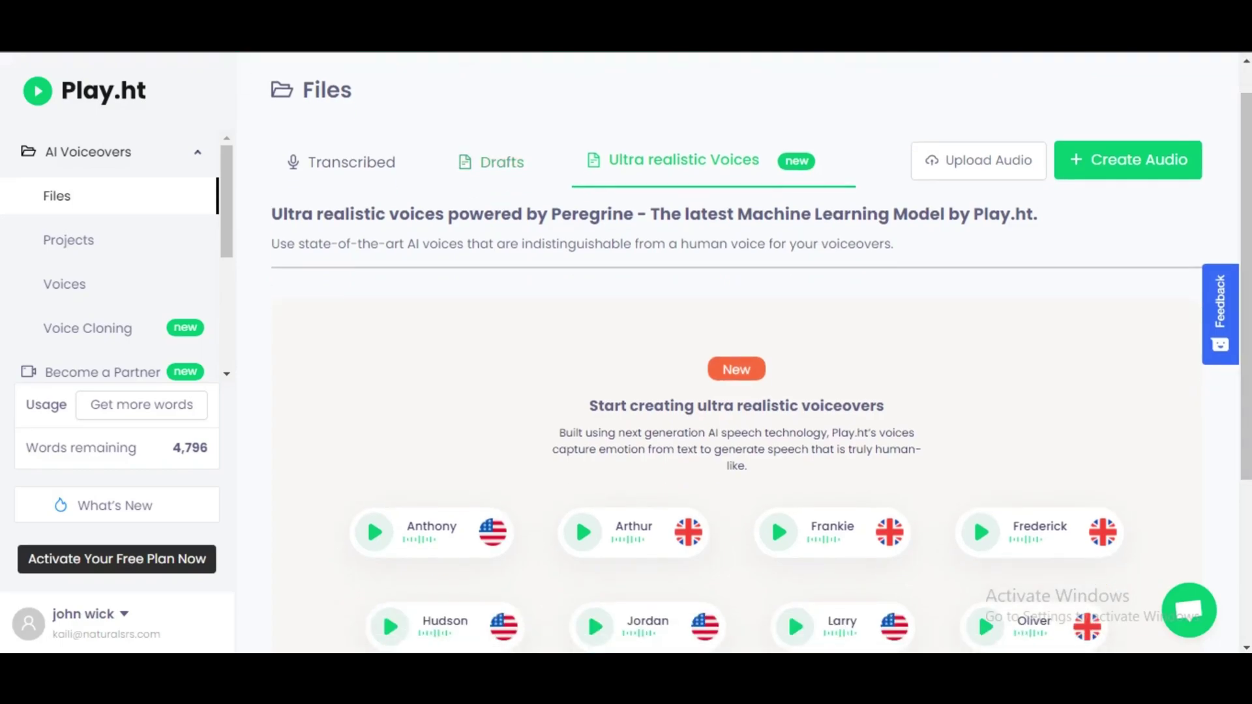
- Create a new Play.ht voiceover and paste Luna's 47-word greeting into it
left_click(1128, 159)
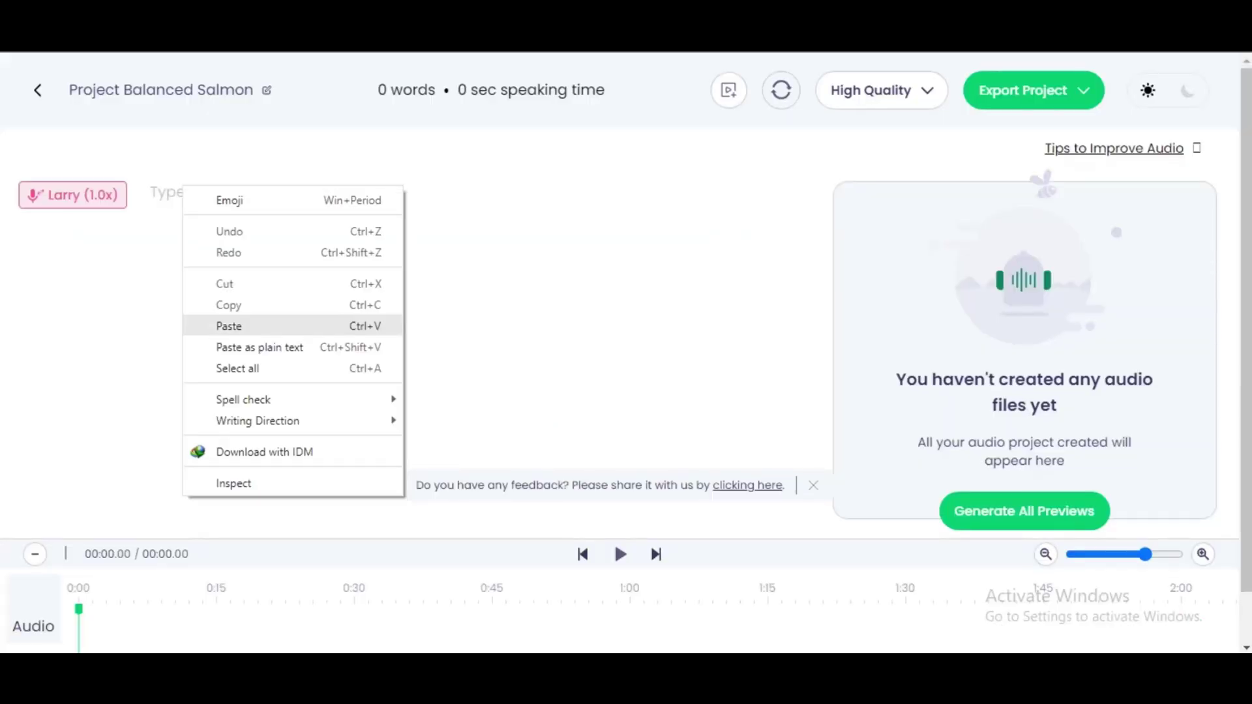
left_click(228, 326)
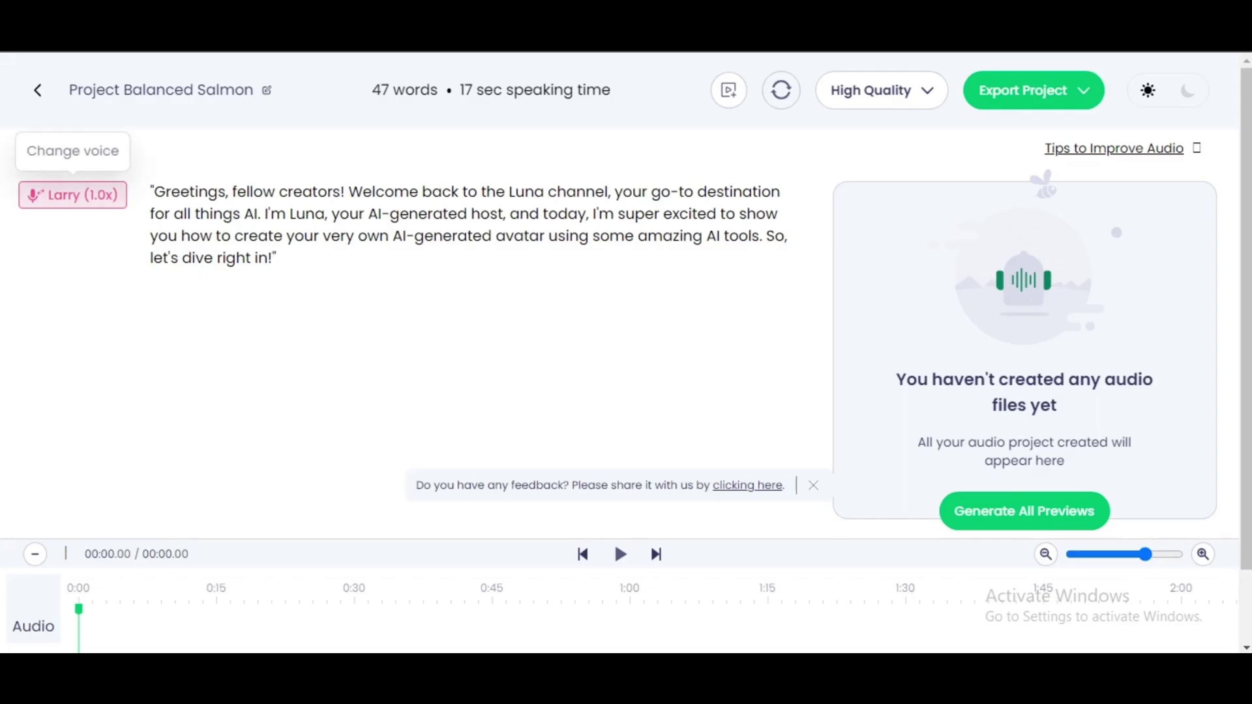
- Preview the Abigail voice and apply it to the greeting in place of Larry
left_click(73, 195)
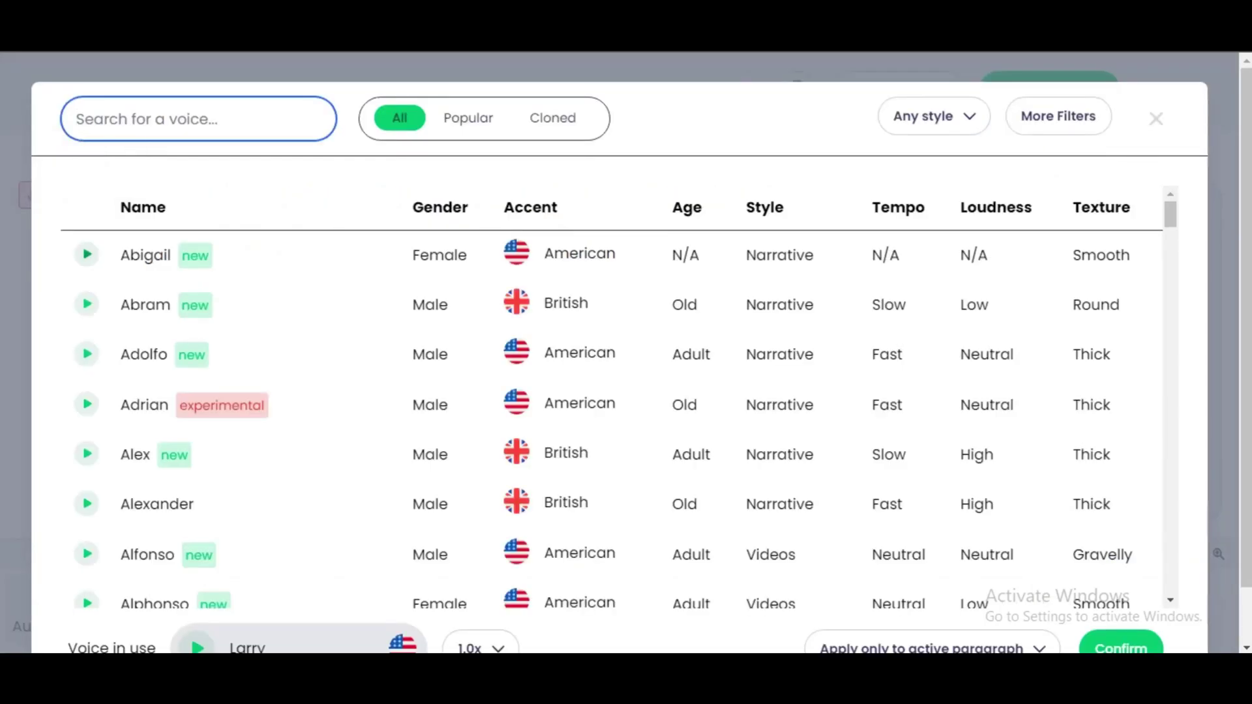
left_click(86, 255)
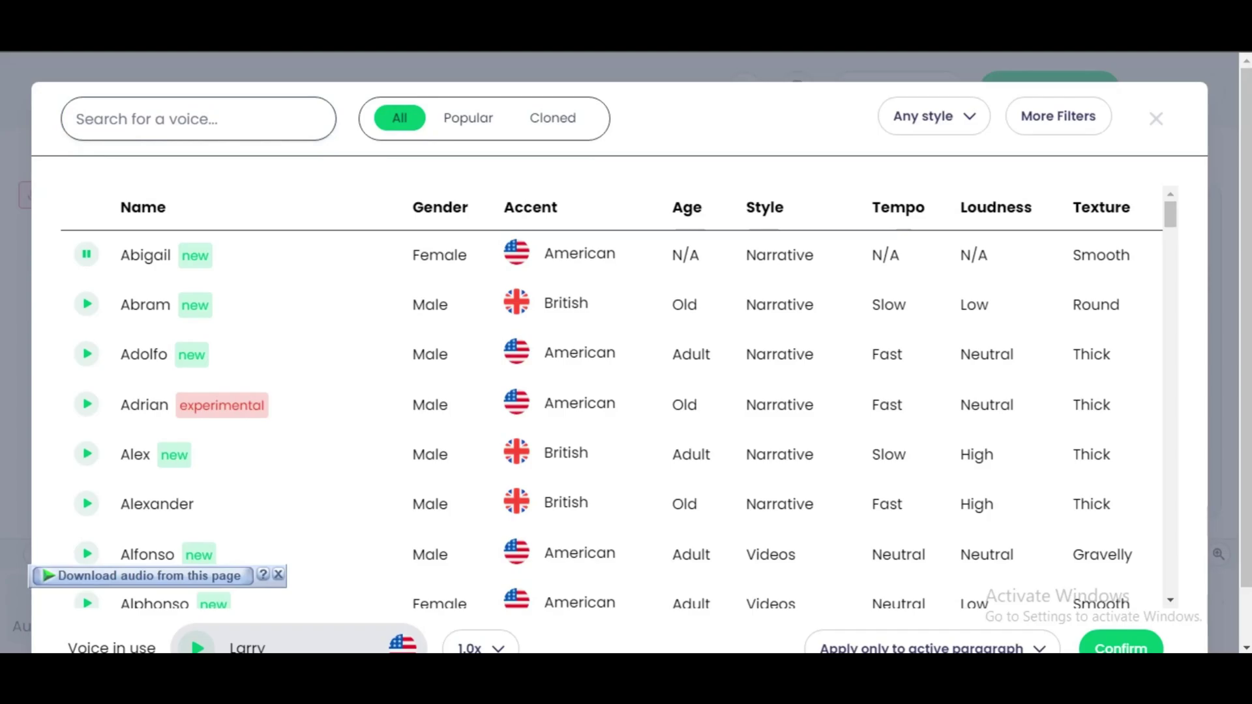
left_click(293, 254)
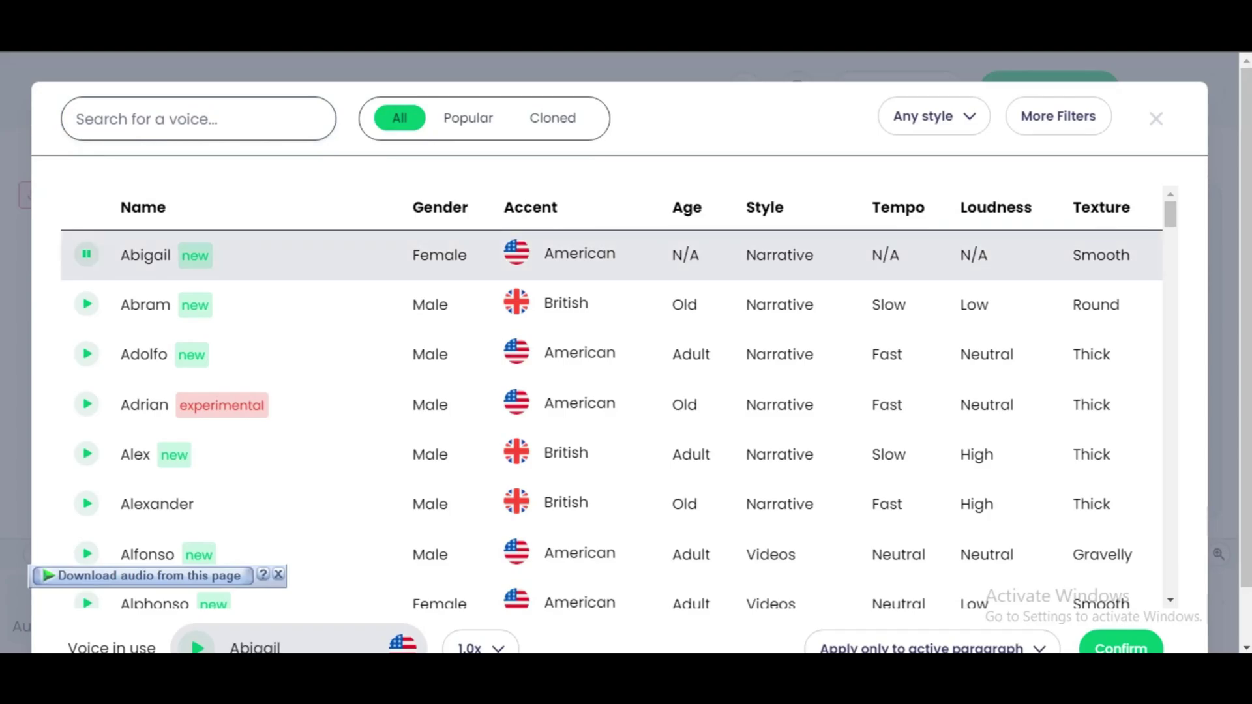
mouse_move(1170, 214)
left_mouse_down()
mouse_move(1171, 370)
mouse_move(1170, 215)
left_mouse_up()
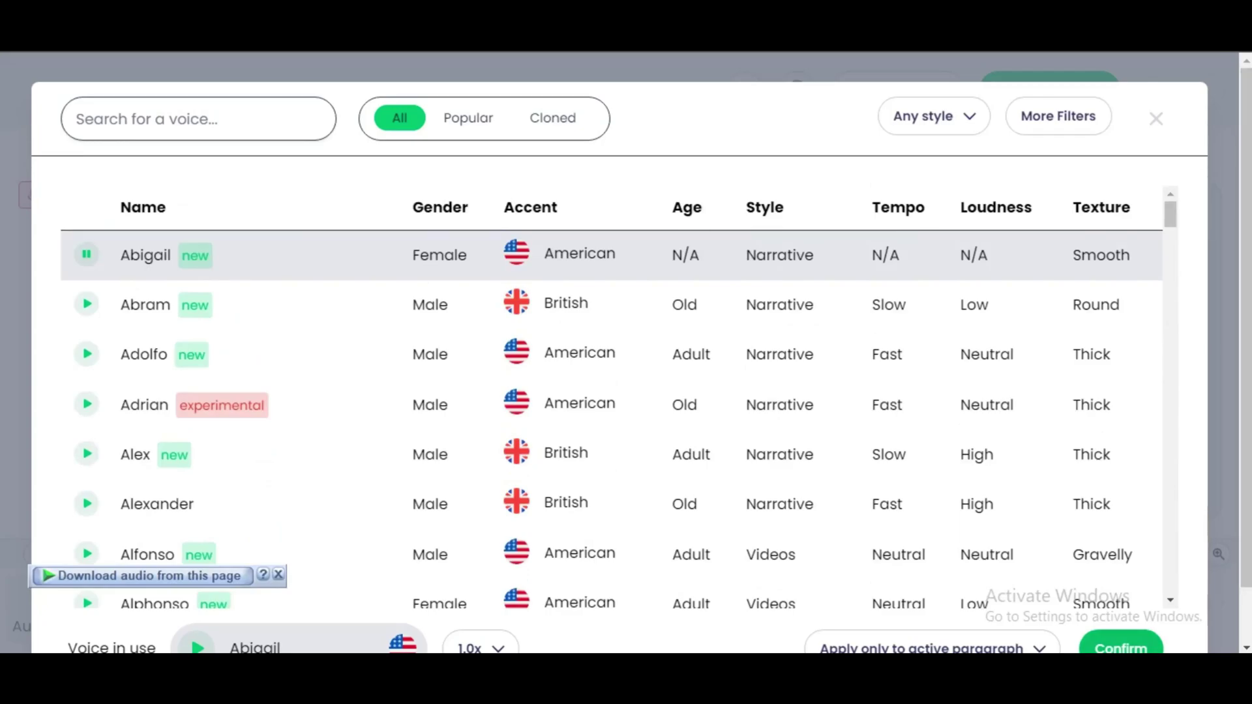
left_click(1121, 648)
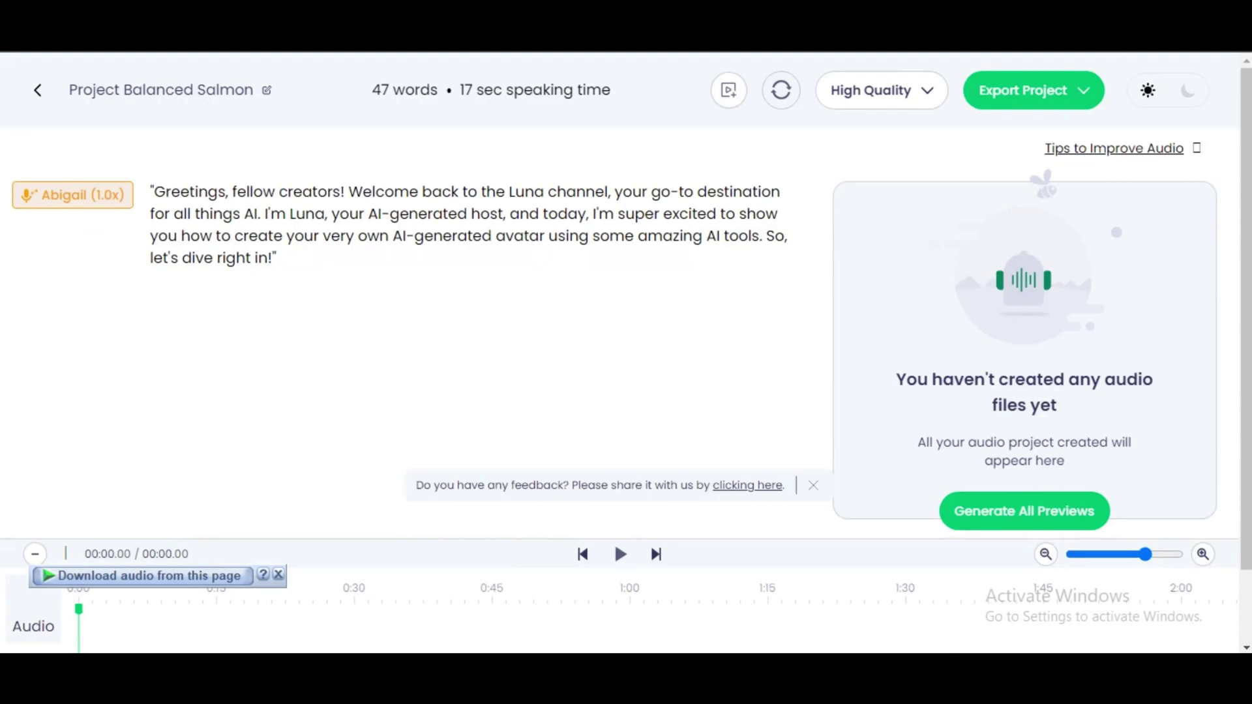
- Generate a Real-Time quality Abigail preview and export the project as a single audio file
left_click(881, 90)
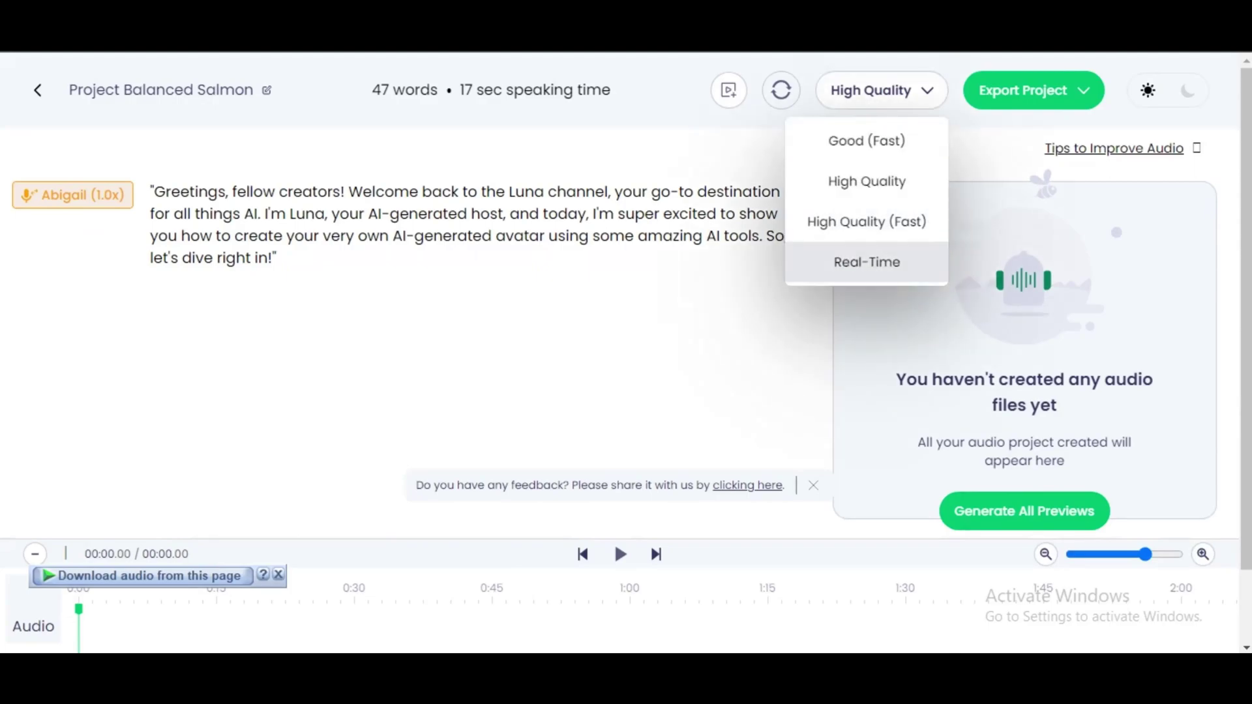
left_click(867, 261)
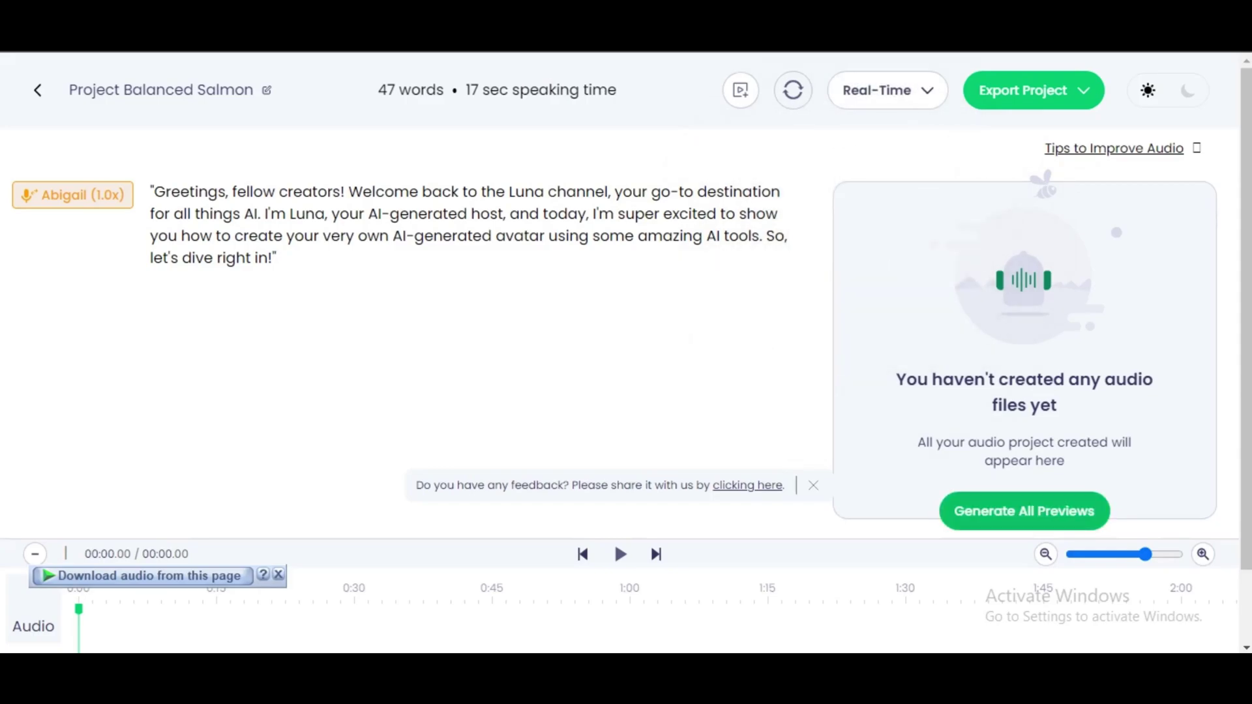
left_click(1025, 510)
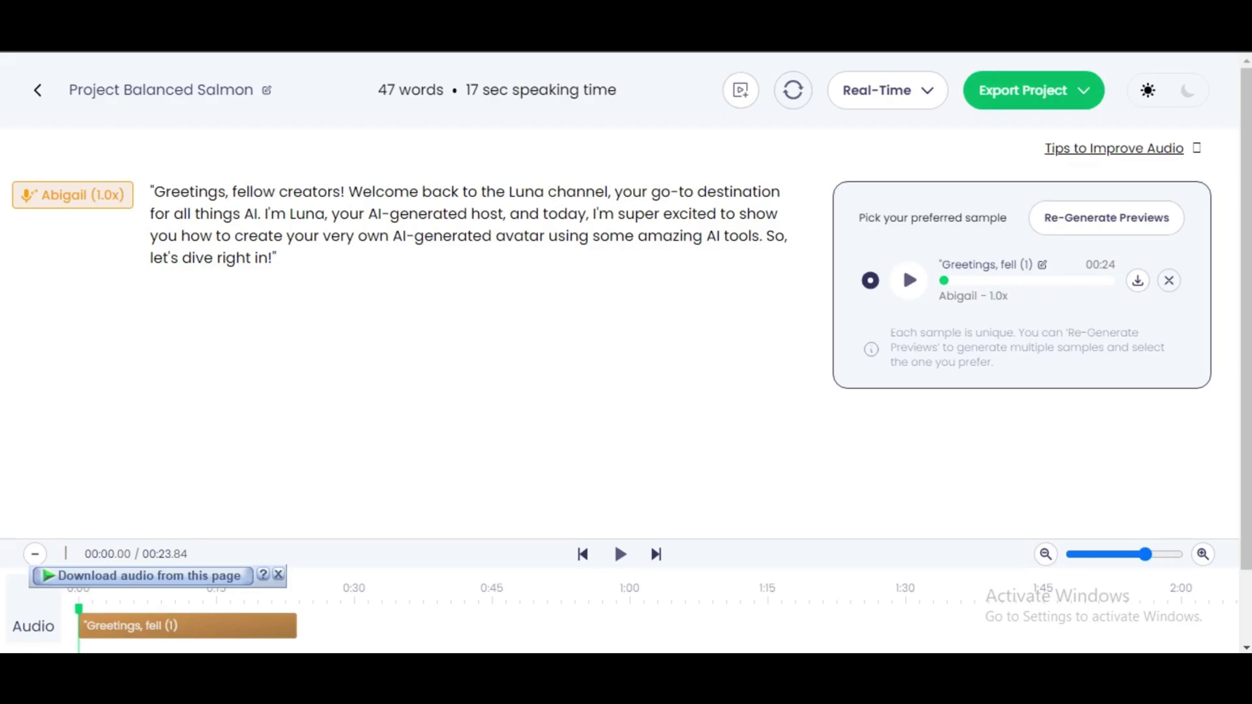
left_click(1033, 90)
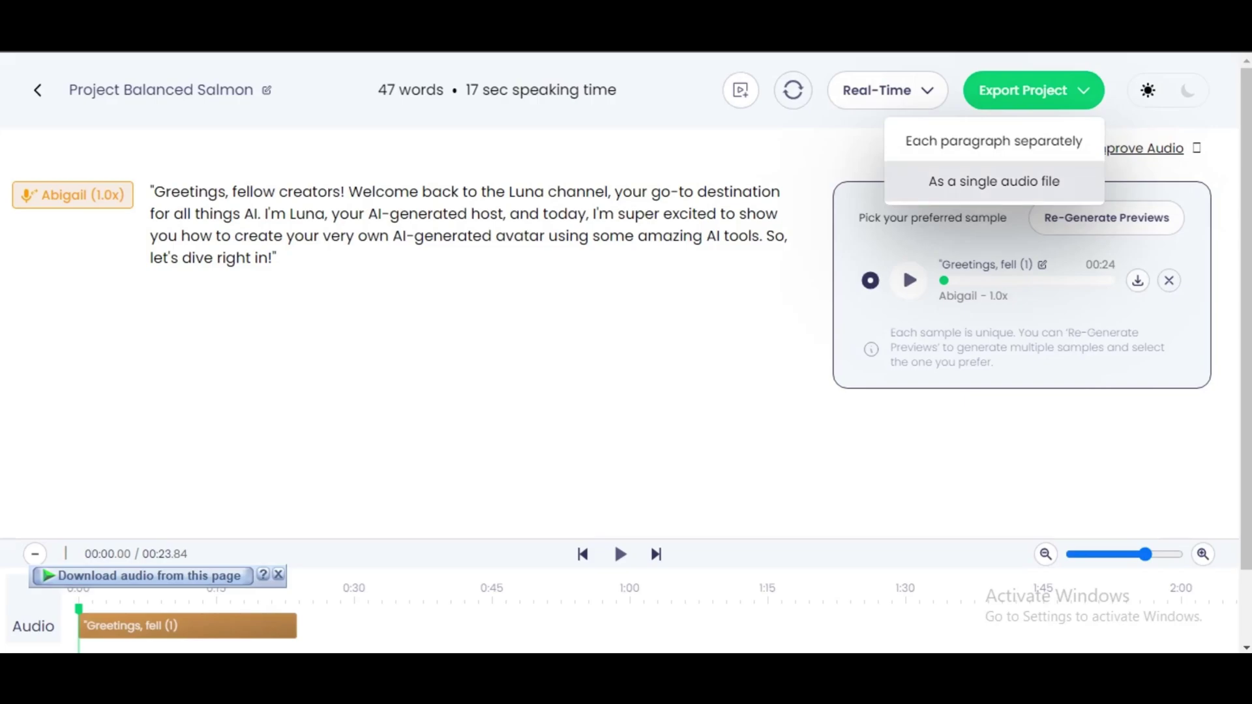
left_click(993, 182)
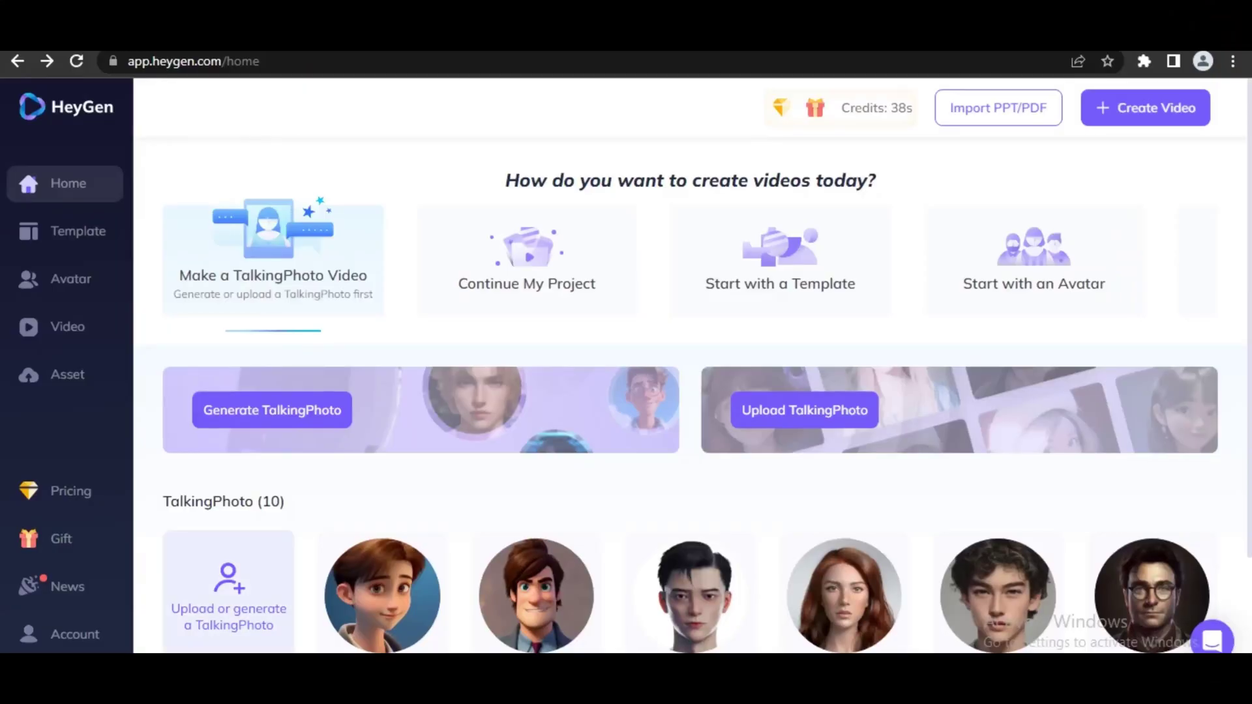
- Upload the blonde portrait image file as a new HeyGen TalkingPhoto
left_click(229, 591)
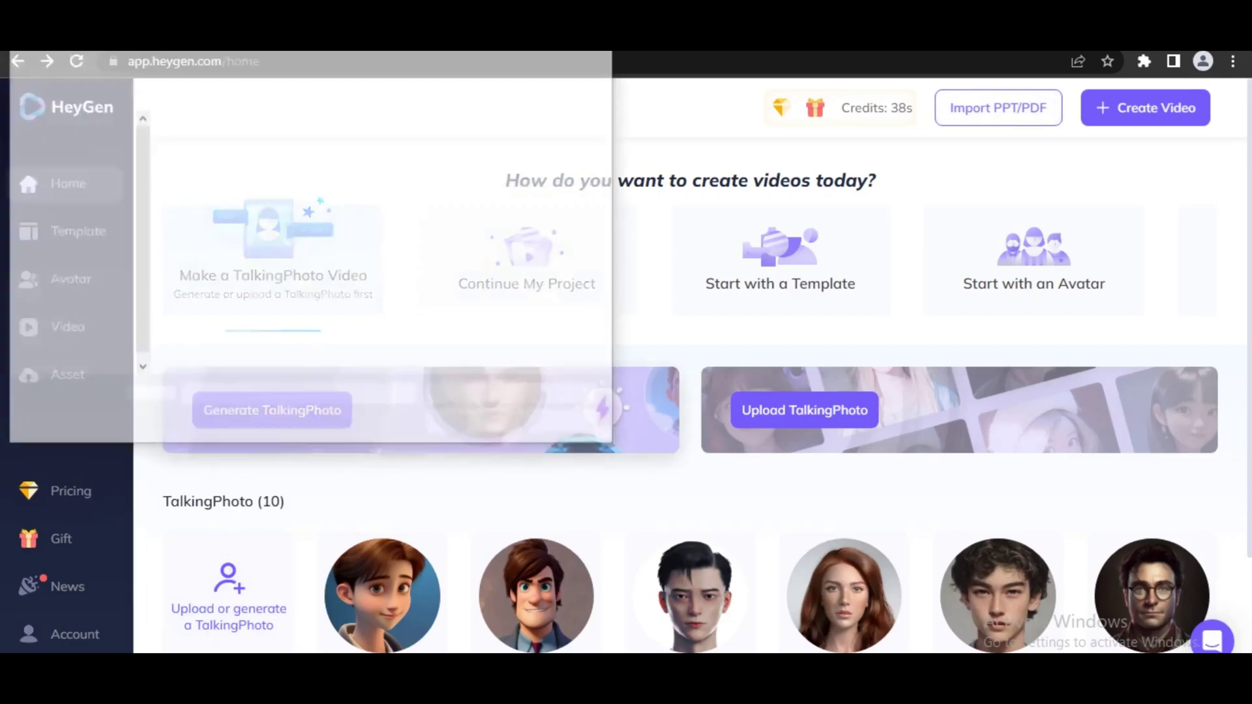
left_click(212, 181)
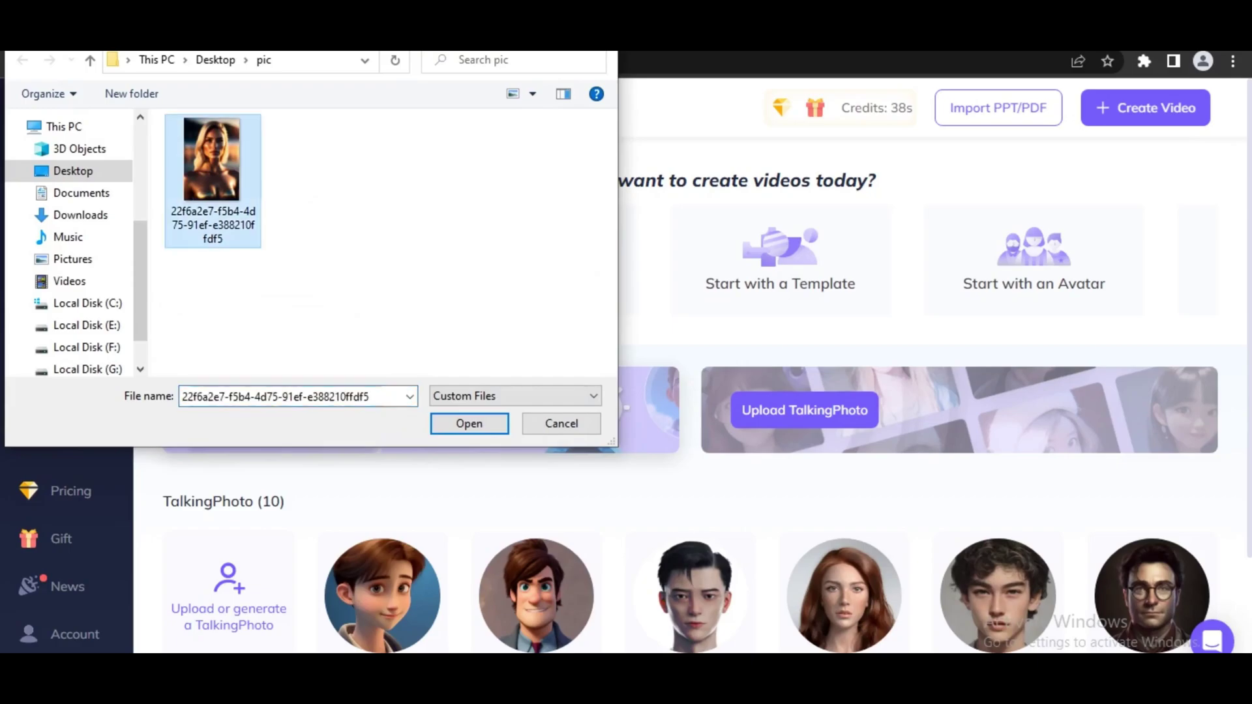
left_click(469, 423)
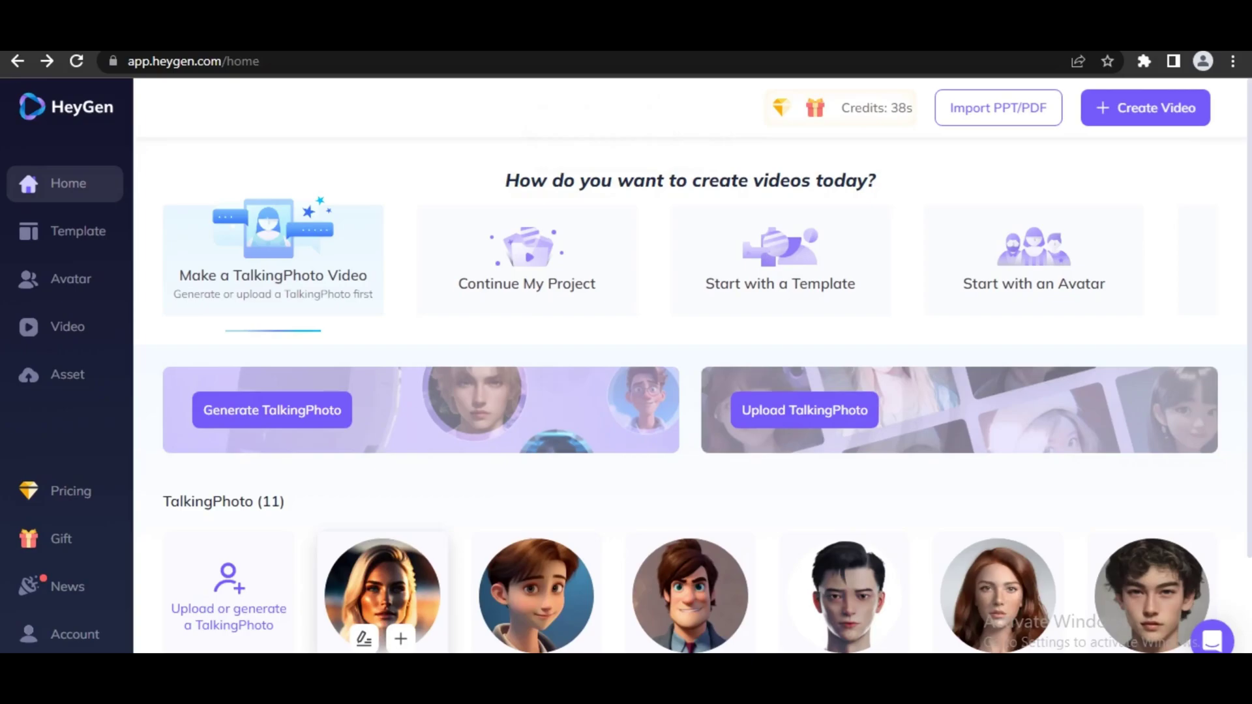
- Start a portrait-format video draft from the uploaded blonde portrait
left_click(382, 587)
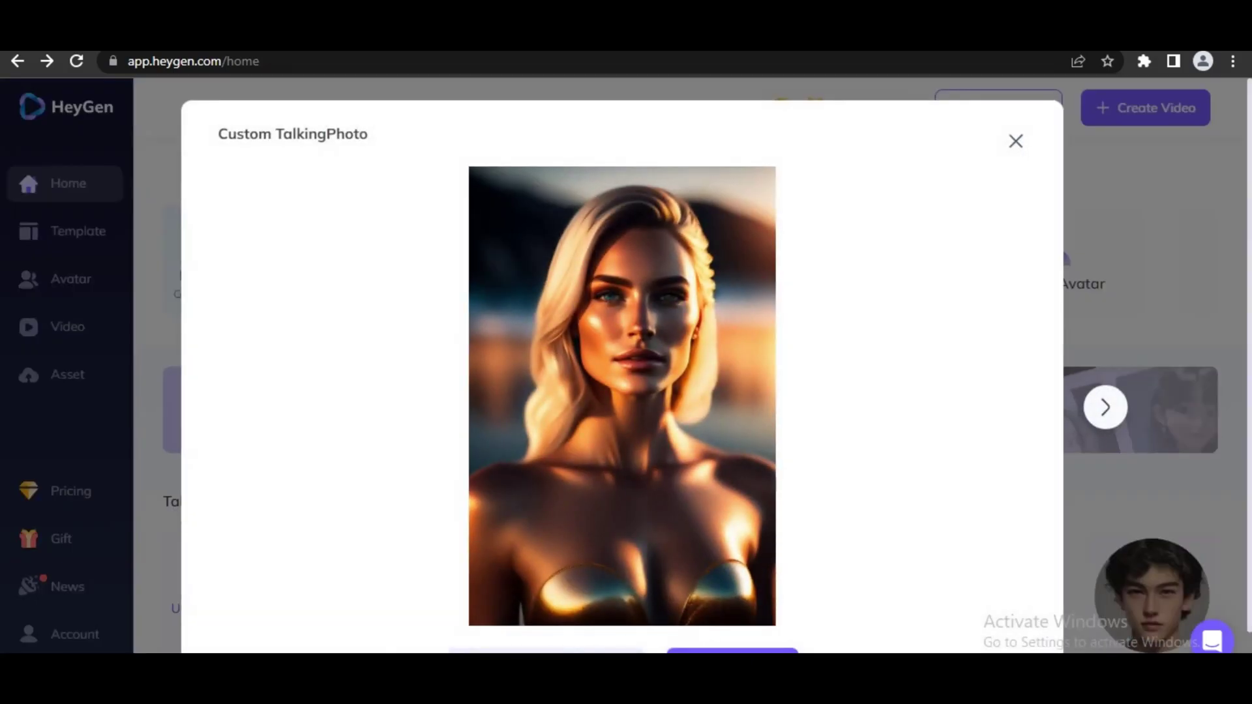
left_click(732, 650)
left_click(807, 529)
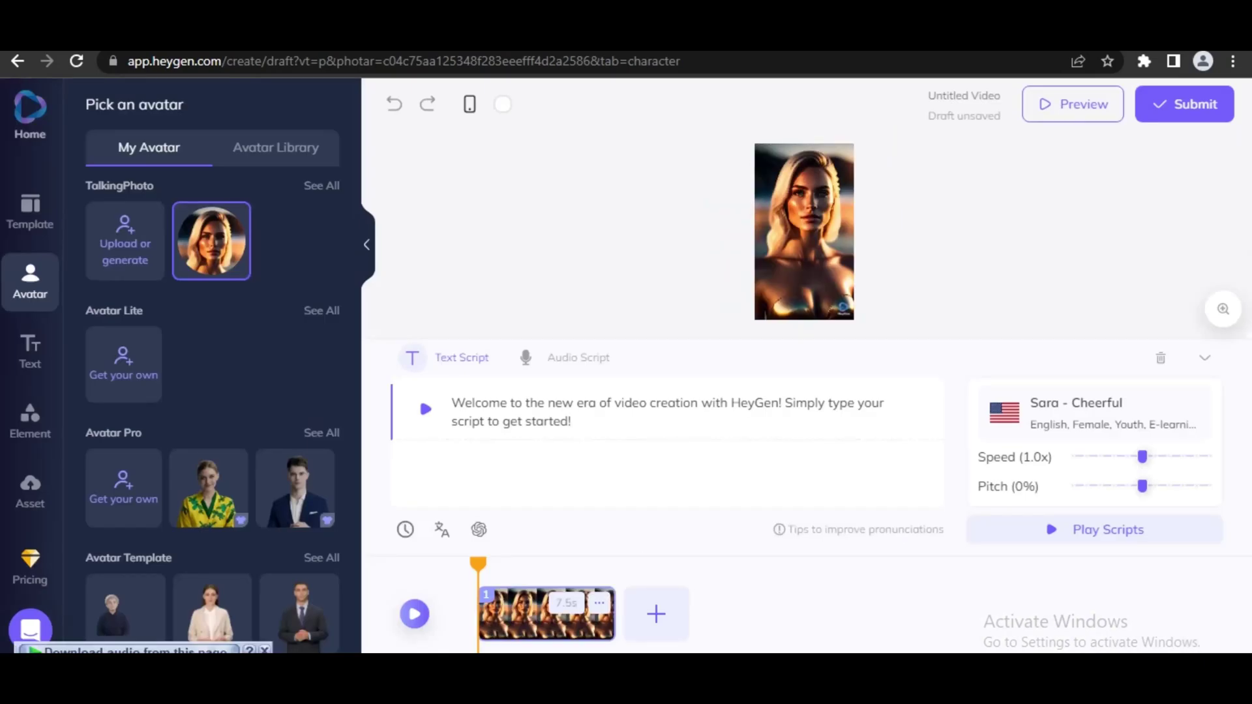
- Upload the Play.ht narration WAV as the draft's audio script and submit the video
left_click(577, 357)
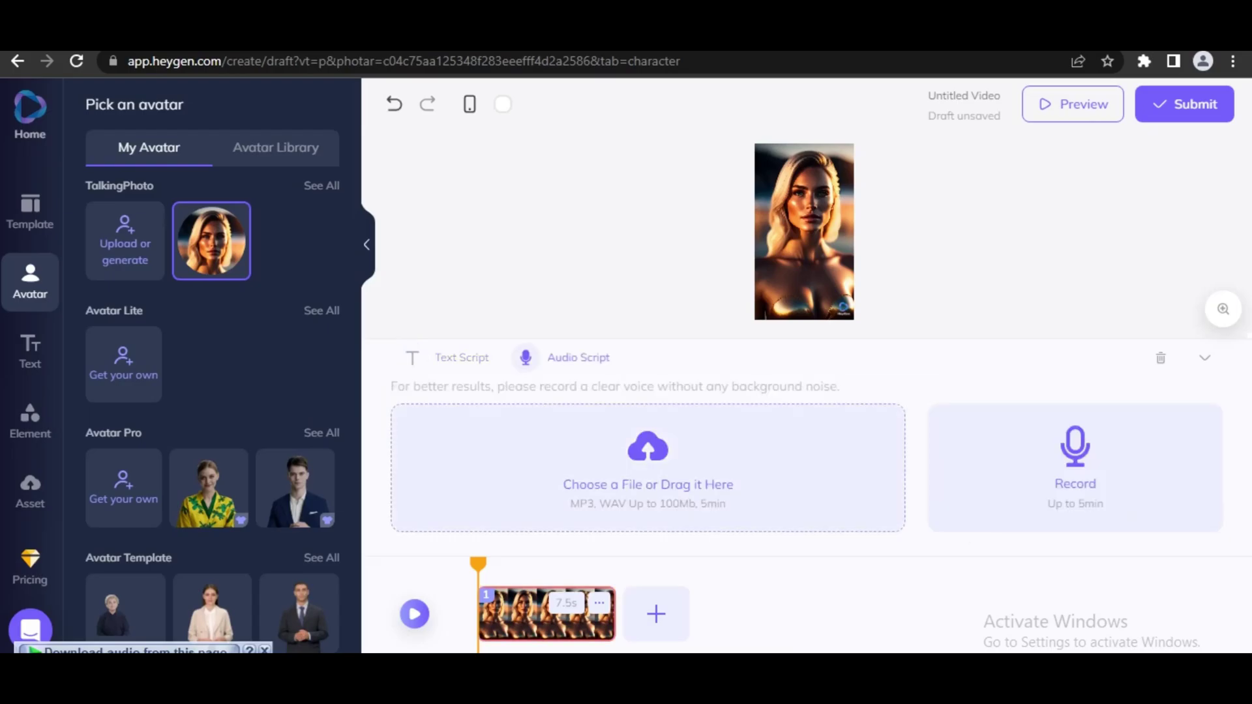
left_click(648, 468)
left_click(237, 147)
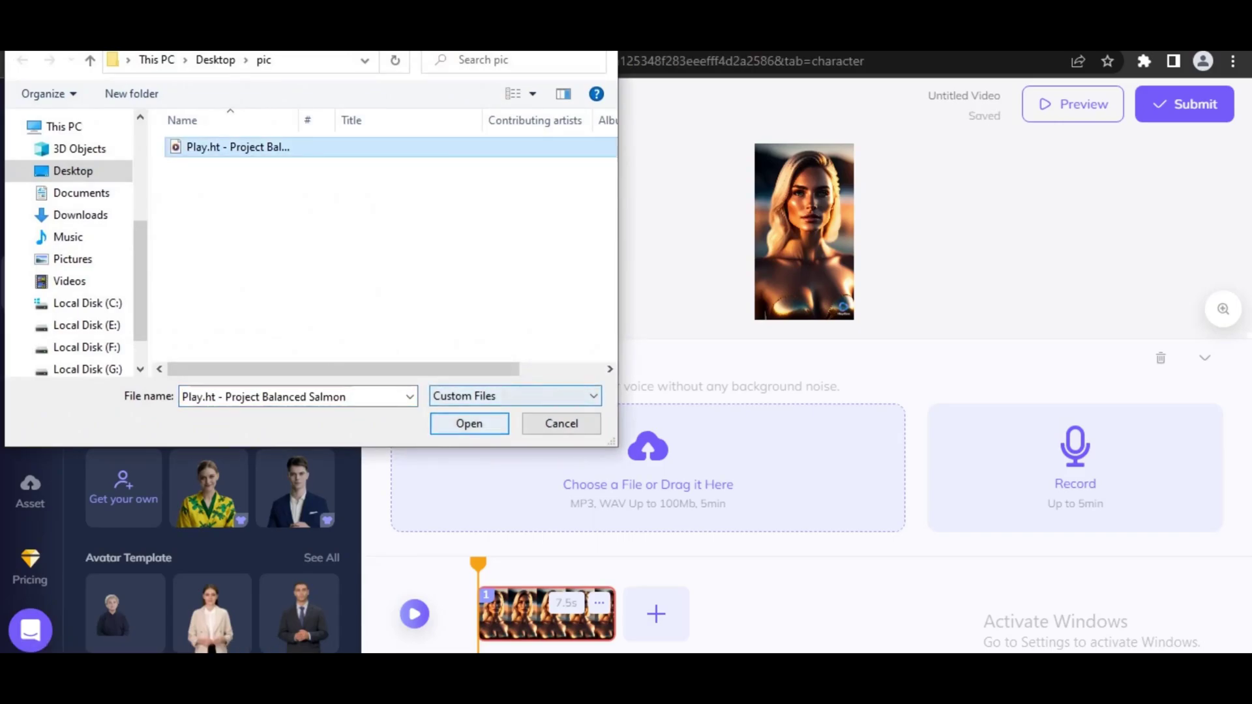
left_click(469, 423)
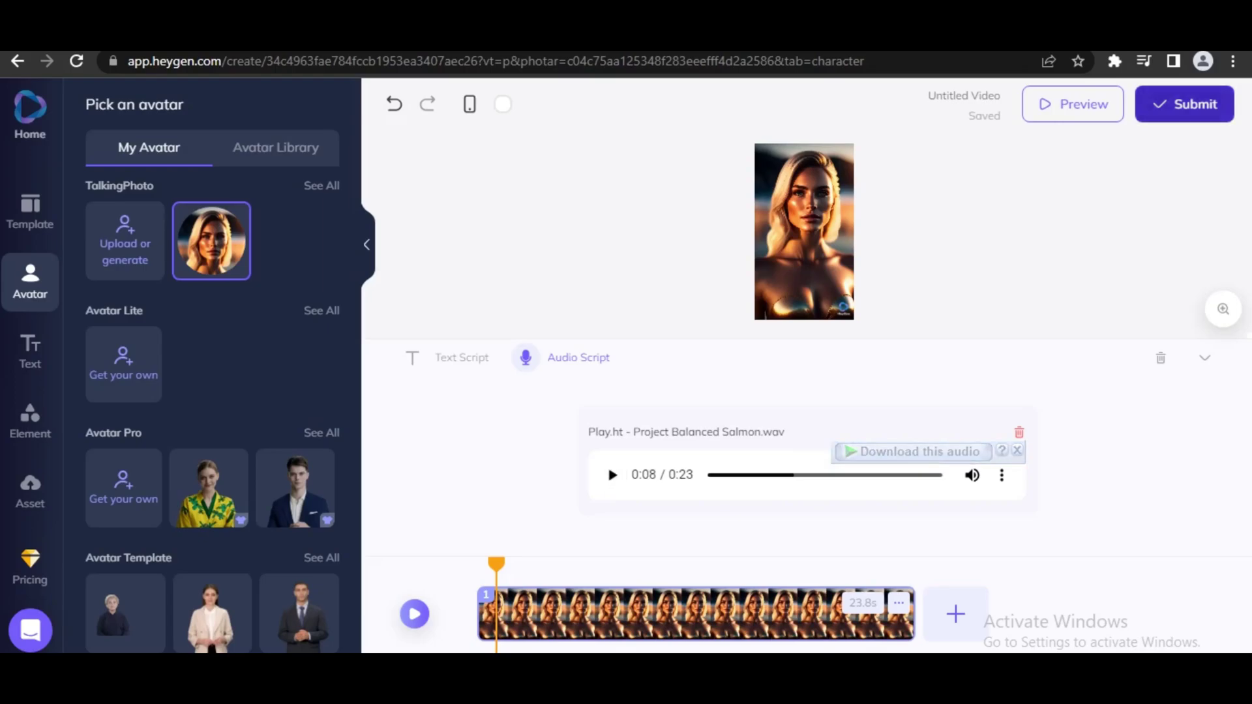
left_click(1184, 103)
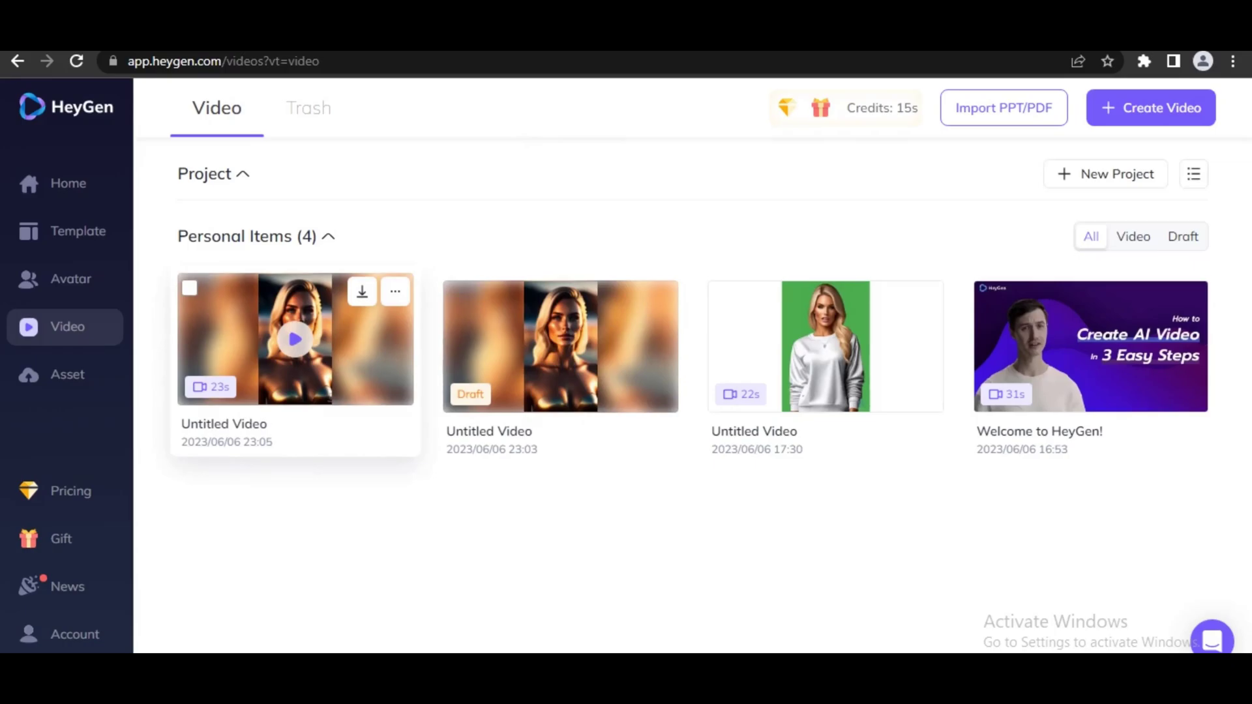
- Open the rendered 23-second avatar video and play it full screen
left_click(294, 339)
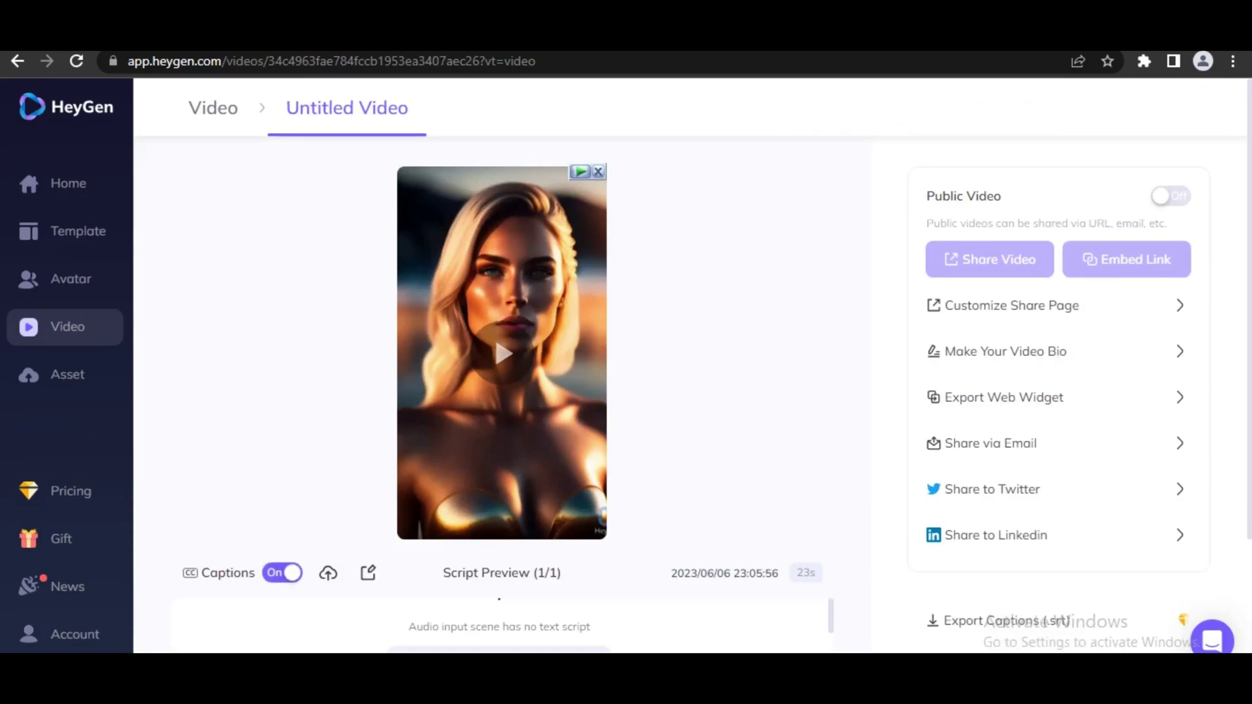
left_click(502, 355)
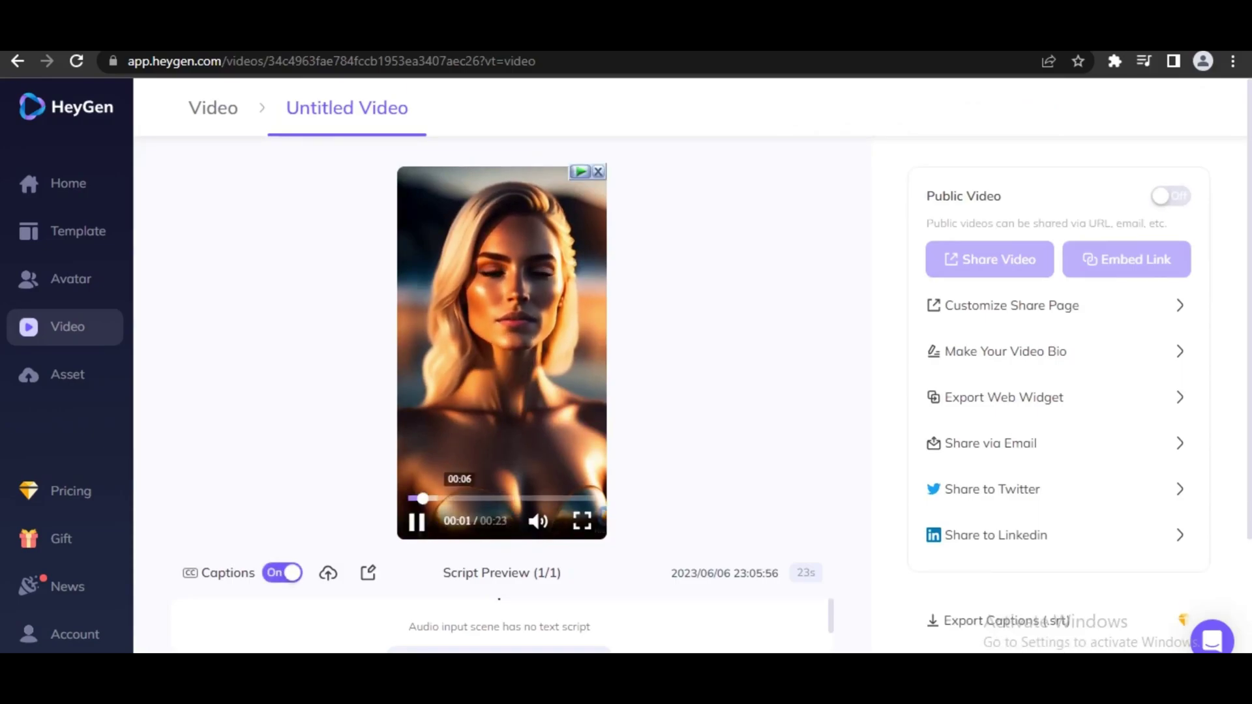
left_click(581, 521)
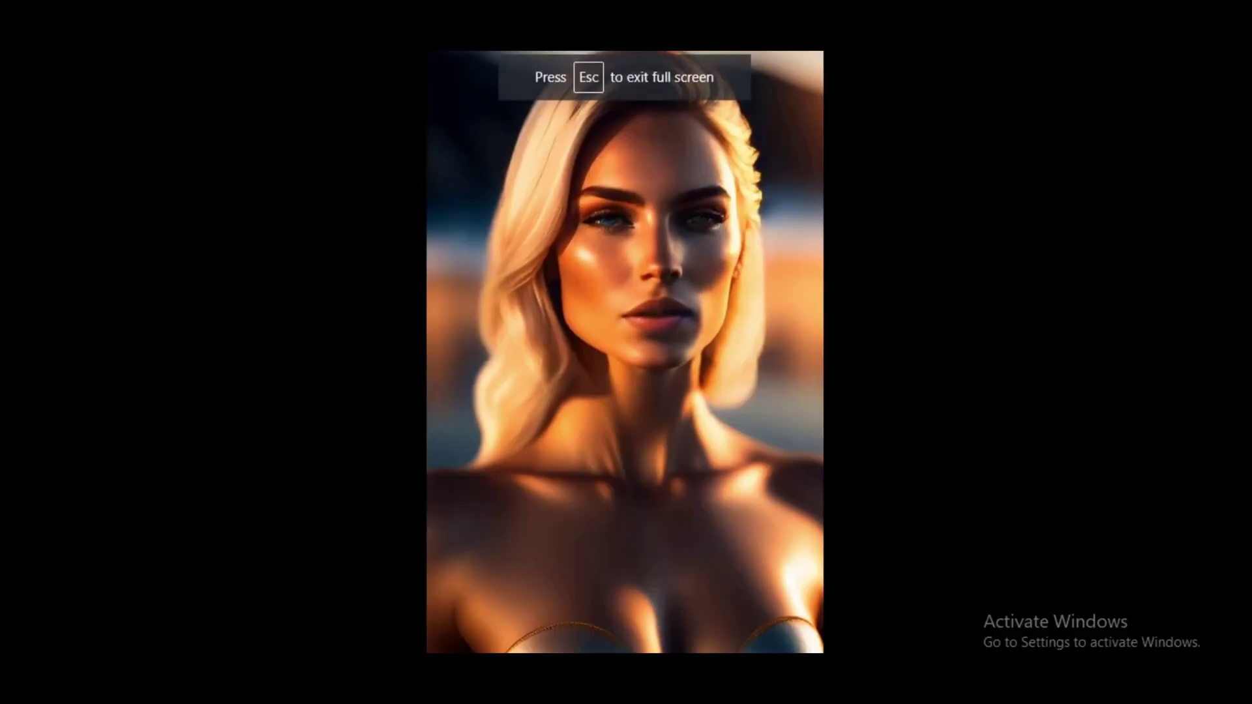